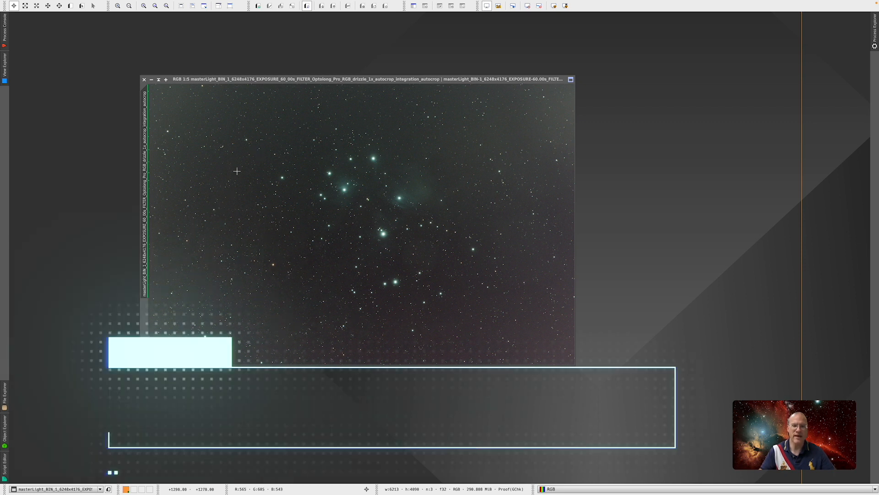
Open the AutomaticBackgroundExtractor process and place its window beside the star cluster image
mouse_move(159, 6)
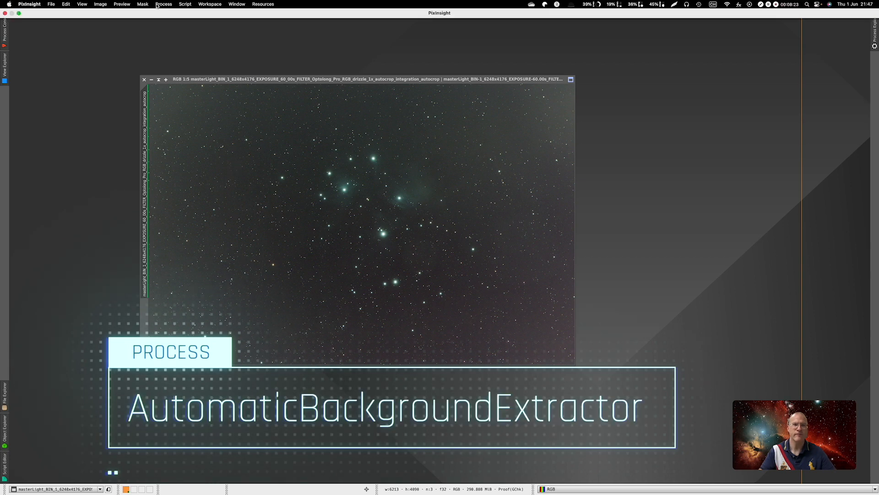
click(160, 6)
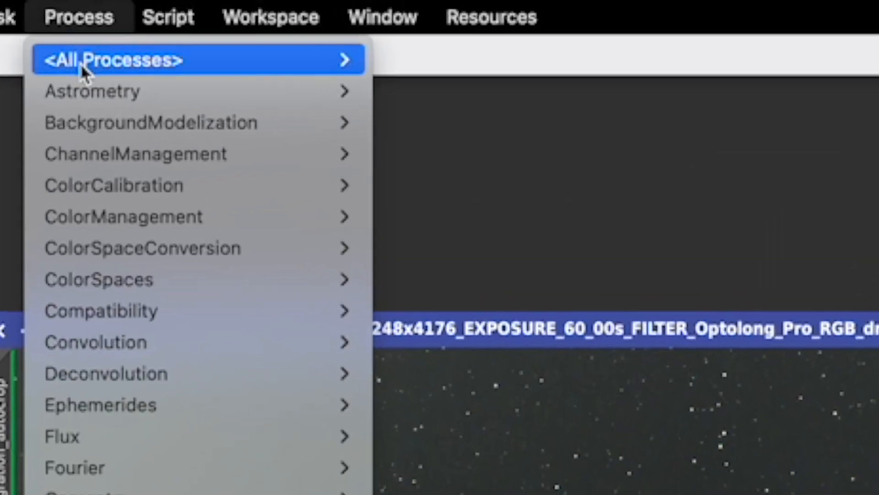
mouse_move(164, 16)
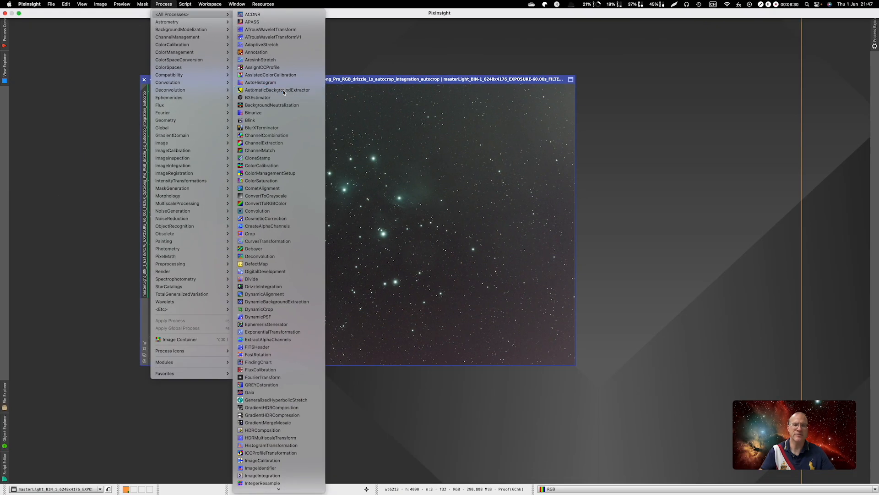
click(381, 189)
drag(632, 103, 627, 79)
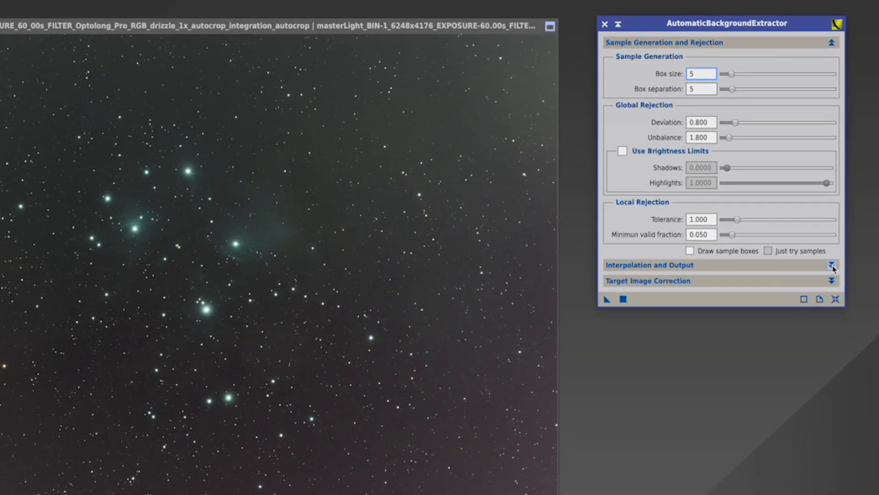
Set the target image correction to Subtraction and apply the background extraction to the star cluster image
click(725, 210)
click(832, 361)
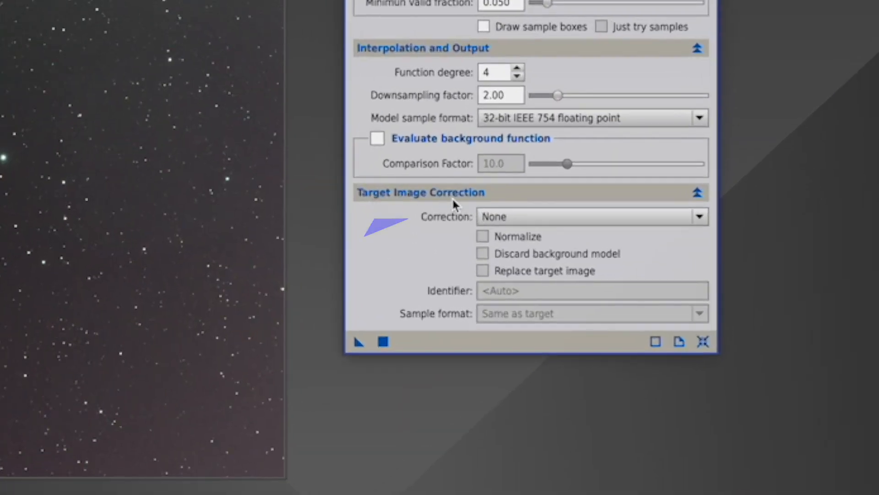
click(490, 216)
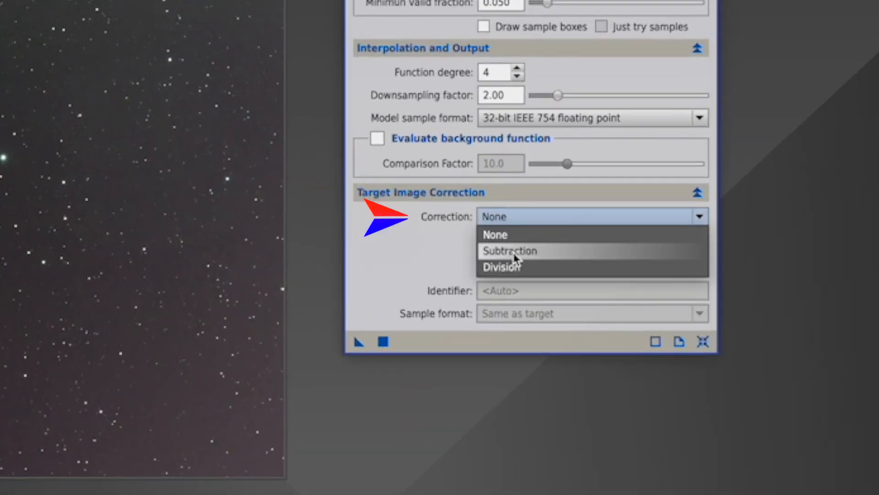
click(516, 252)
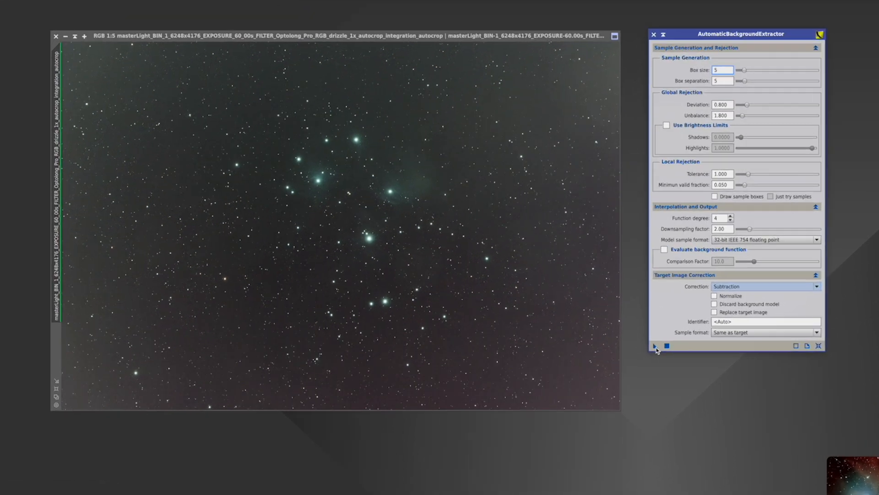
drag(602, 316, 409, 227)
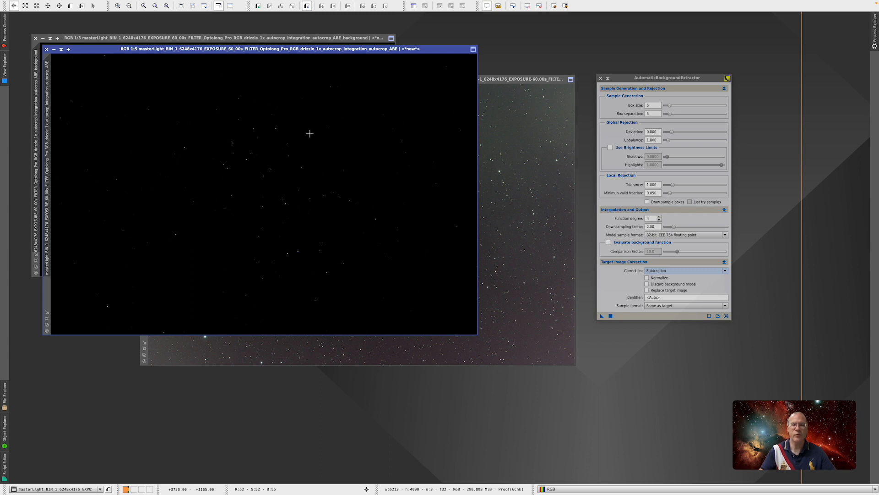
Spread out the two result windows, auto-stretch the extracted background model to inspect it, and close the model
drag(292, 49, 324, 119)
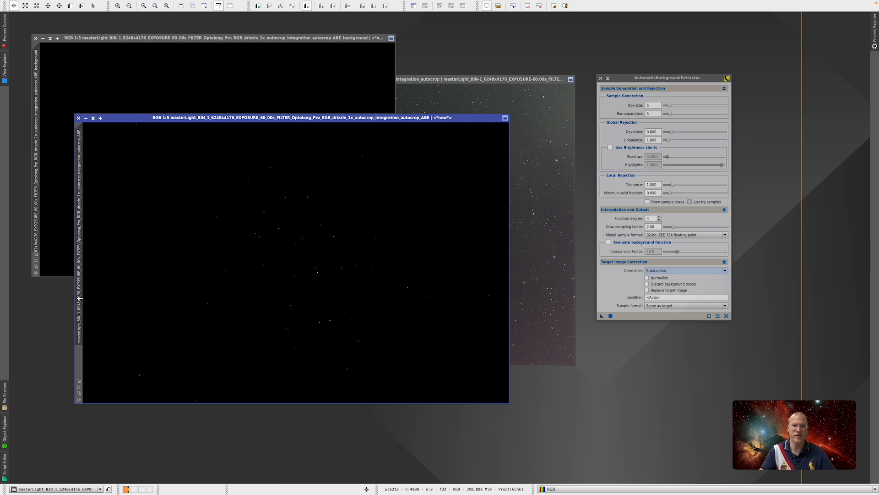
mouse_move(72, 186)
drag(252, 37, 365, 106)
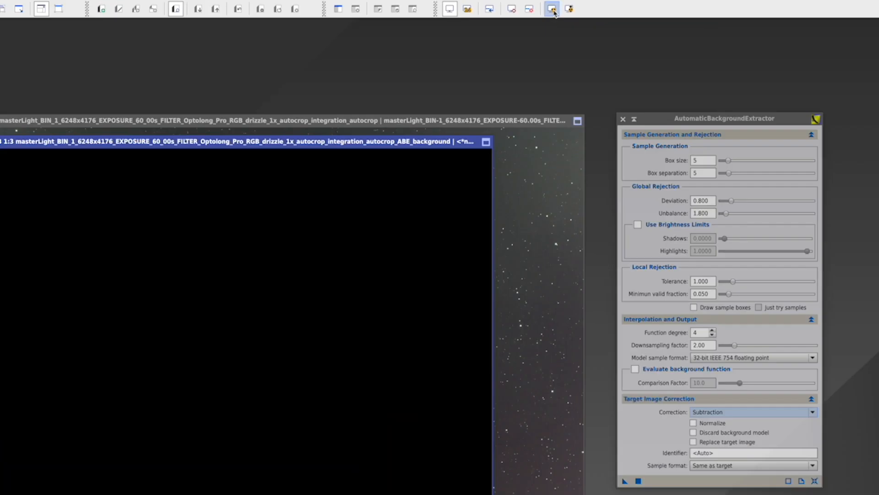
click(552, 10)
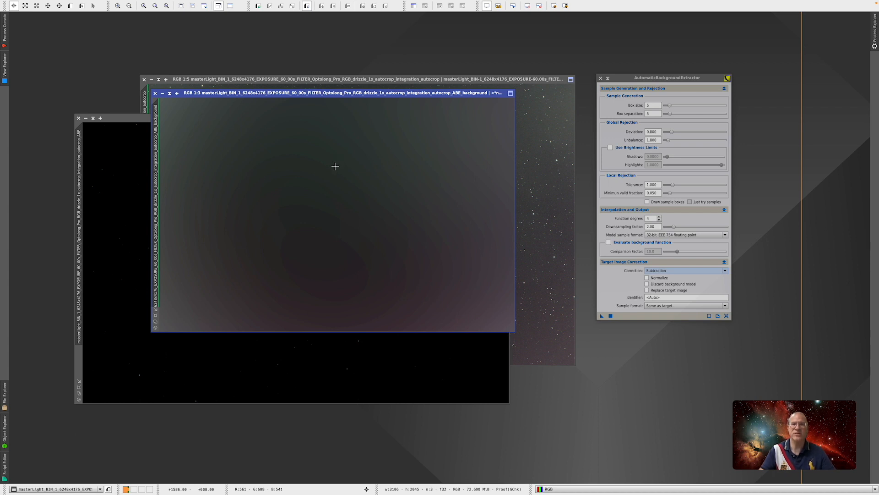
click(156, 93)
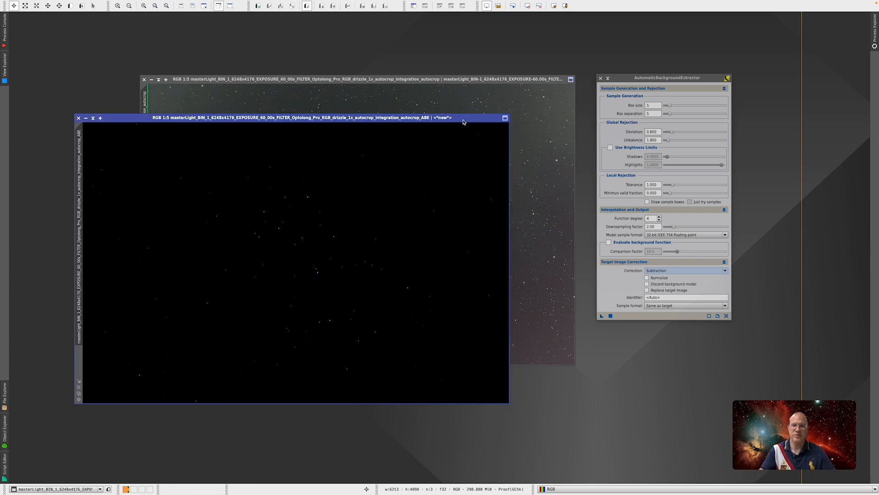
Auto-stretch the background-corrected image and line its window up with the original image for comparison
click(554, 7)
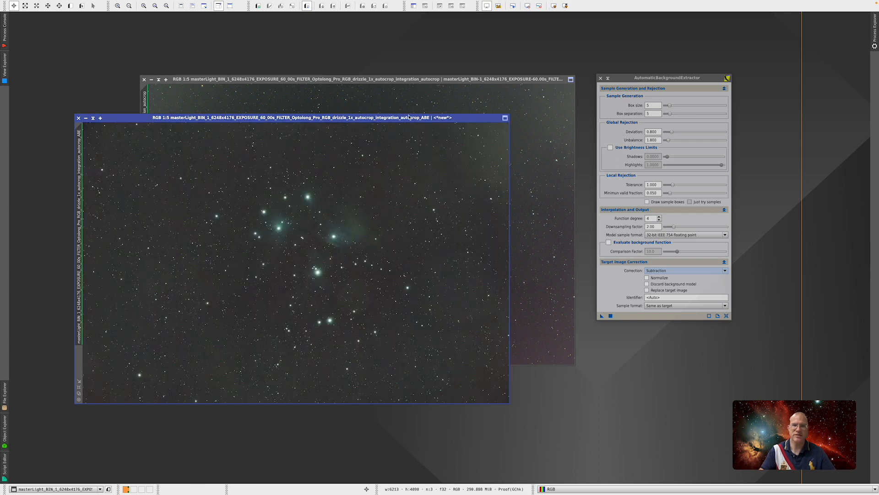
drag(393, 118, 288, 140)
drag(388, 80, 571, 113)
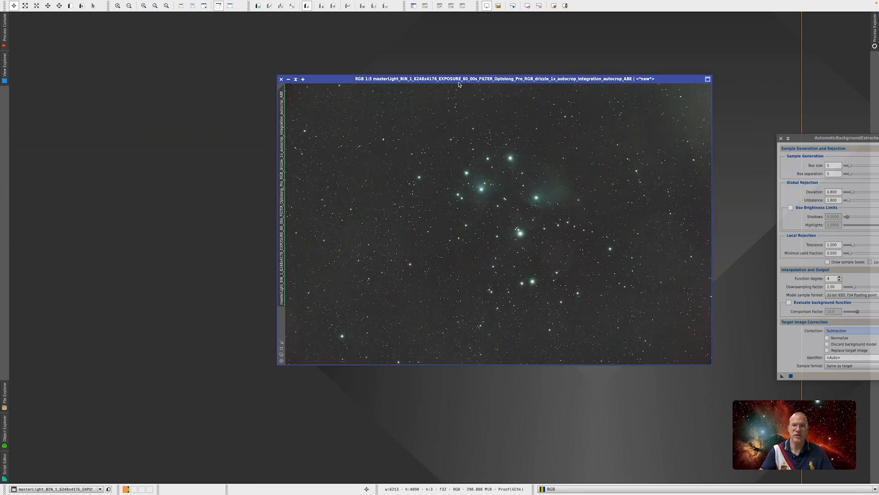
Compare the corrected image with the original by alternating between the two overlaid windows
ctrl+click(459, 82)
ctrl+click(459, 83)
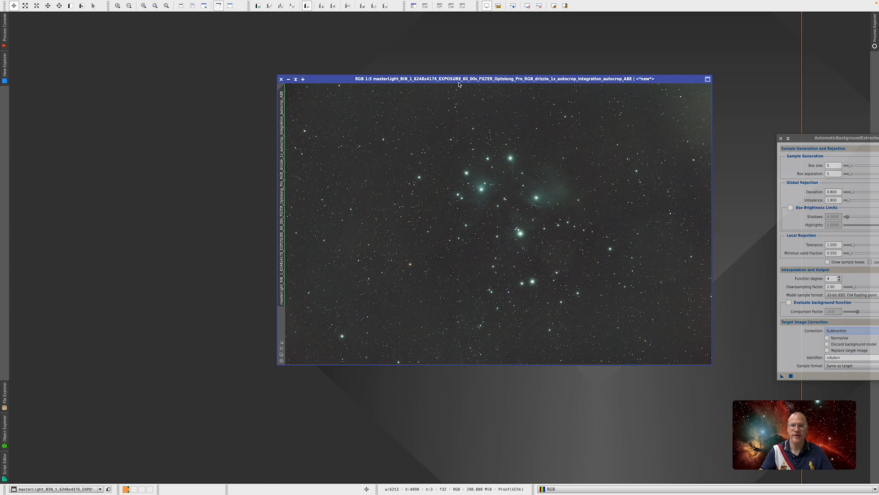
ctrl+click(459, 82)
ctrl+click(459, 82)
ctrl+click(458, 84)
ctrl+click(459, 84)
ctrl+click(459, 84)
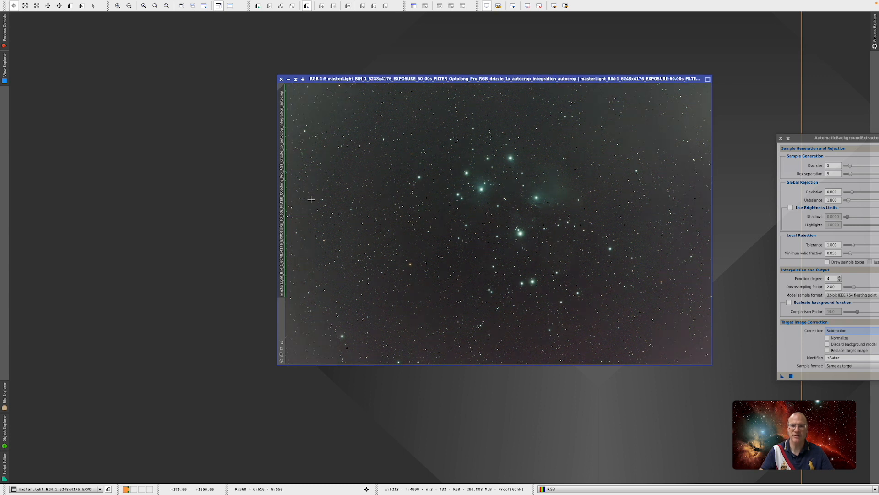
ctrl+click(459, 84)
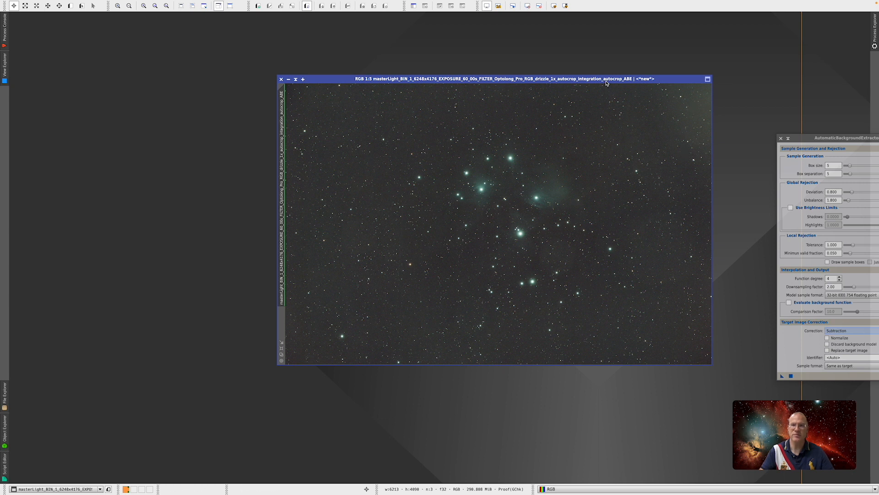
Close the original image and apply AutomaticBackgroundExtractor with Subtraction a second time, on the corrected image
drag(605, 78, 483, 149)
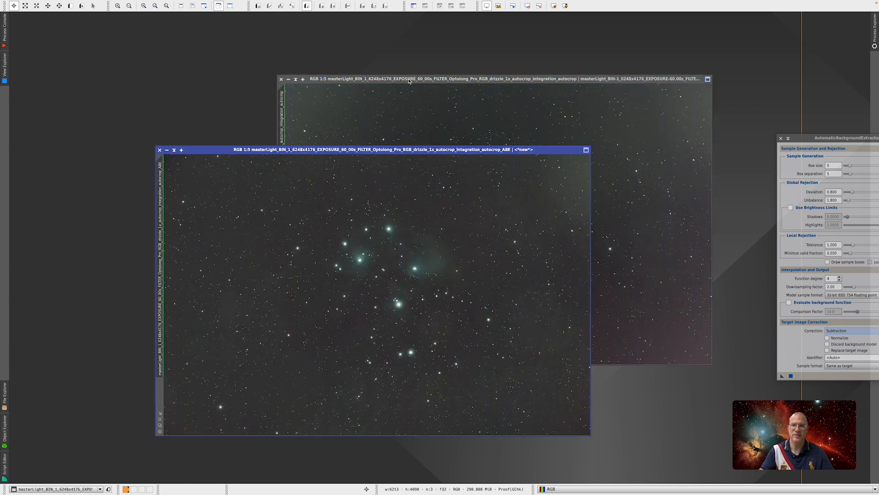
click(281, 80)
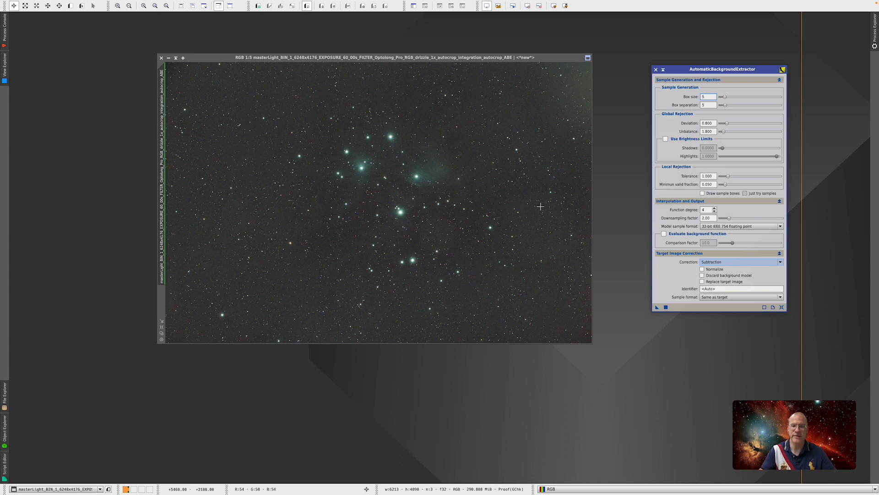
drag(657, 307, 436, 243)
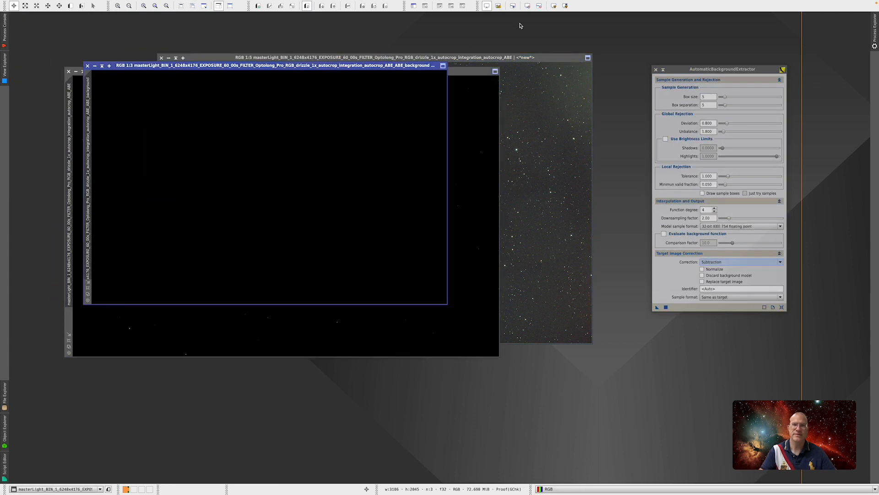
Auto-stretch and close the second background model, and auto-stretch the twice-corrected image and align it over the previous result
click(552, 8)
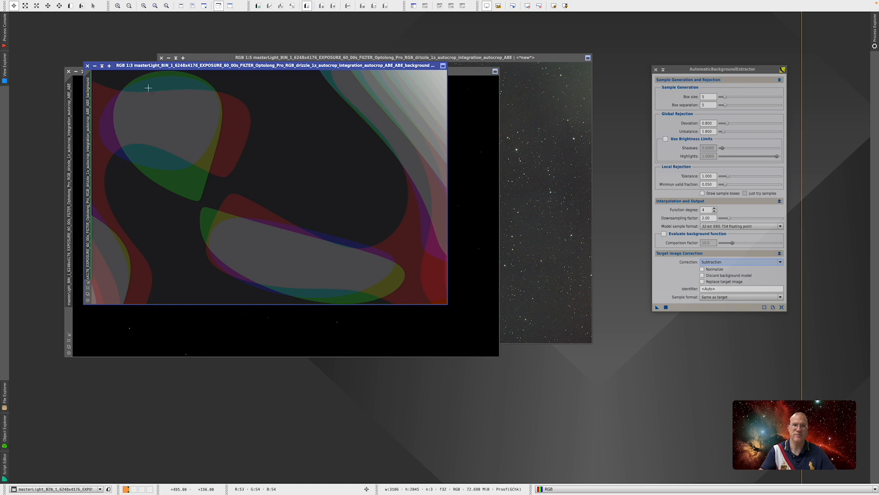
click(88, 66)
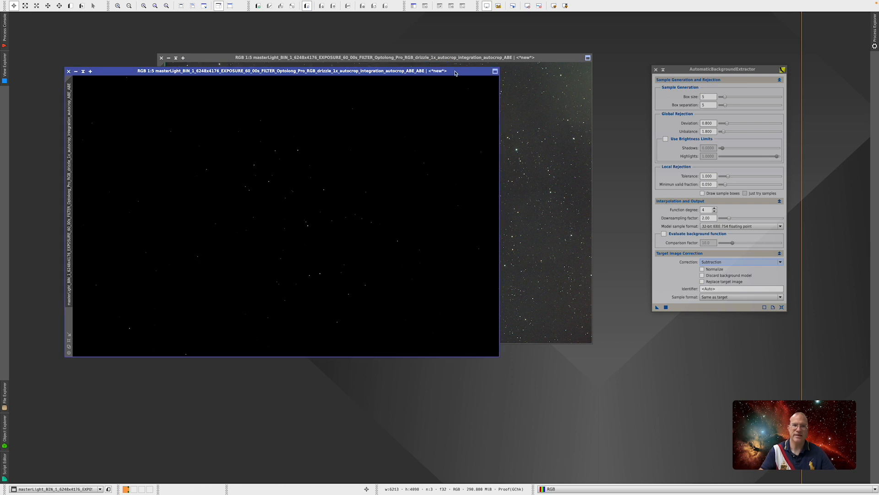
click(554, 5)
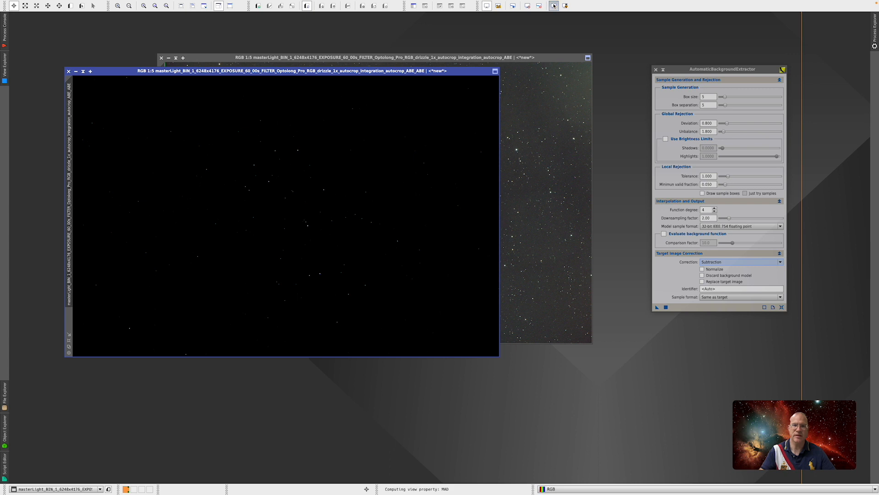
drag(385, 72, 480, 60)
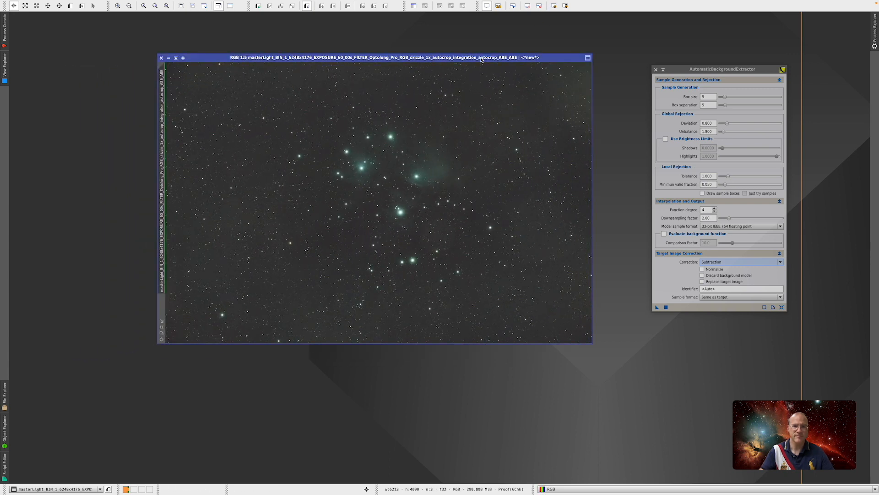
Compare the once-corrected and twice-corrected images by alternating repeatedly between the overlaid windows
key(ctrl+Page_Down)
key(ctrl+Page_Down)
key(ctrl+Page_Down)
key(ctrl+Page_Down)
key(ctrl+Page_Down)
key(ctrl+Page_Down)
key(ctrl+Page_Down)
key(ctrl+Page_Down)
key(ctrl+Page_Down)
key(ctrl+Page_Down)
key(ctrl+Page_Down)
key(ctrl+Page_Down)
key(ctrl+Page_Down)
key(ctrl+Page_Down)
key(ctrl+Page_Down)
key(ctrl+Page_Down)
Close the once-corrected image and AutomaticBackgroundExtractor, keeping only the twice-corrected image open
drag(405, 59, 435, 106)
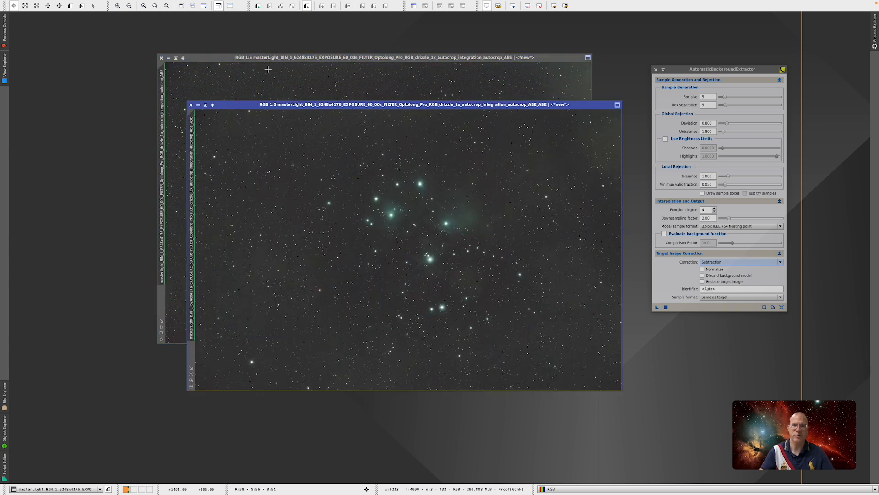
click(162, 58)
drag(215, 104, 188, 68)
click(656, 69)
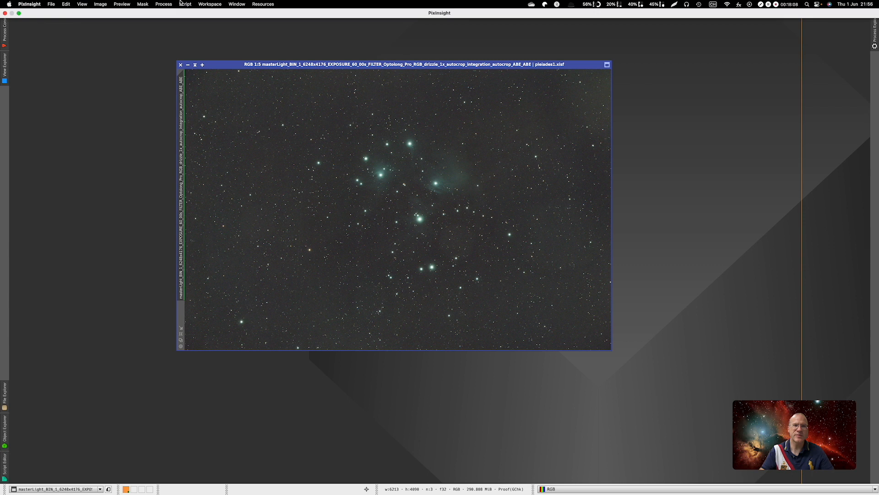
Open the Gaia astrometry process and bring up its preferences
click(161, 5)
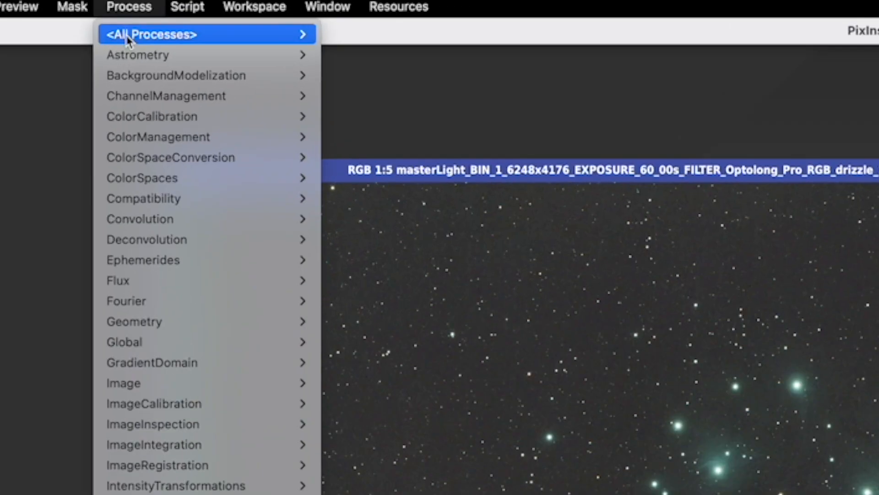
mouse_move(164, 22)
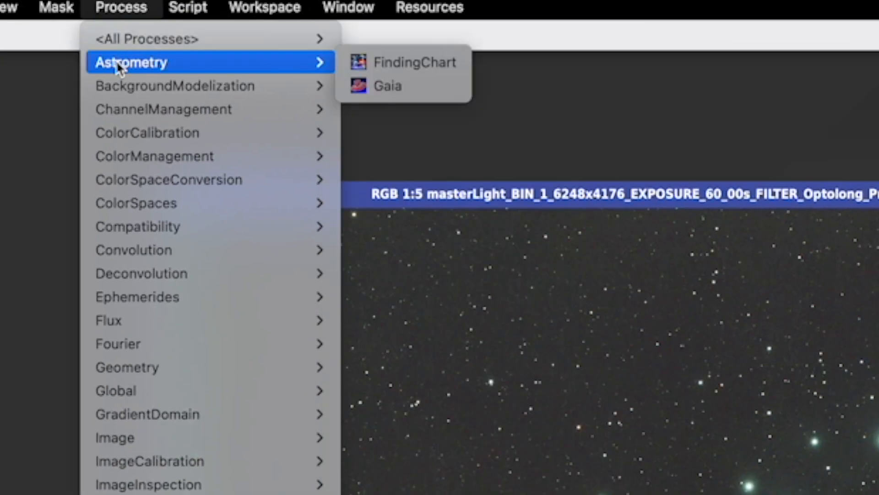
click(399, 95)
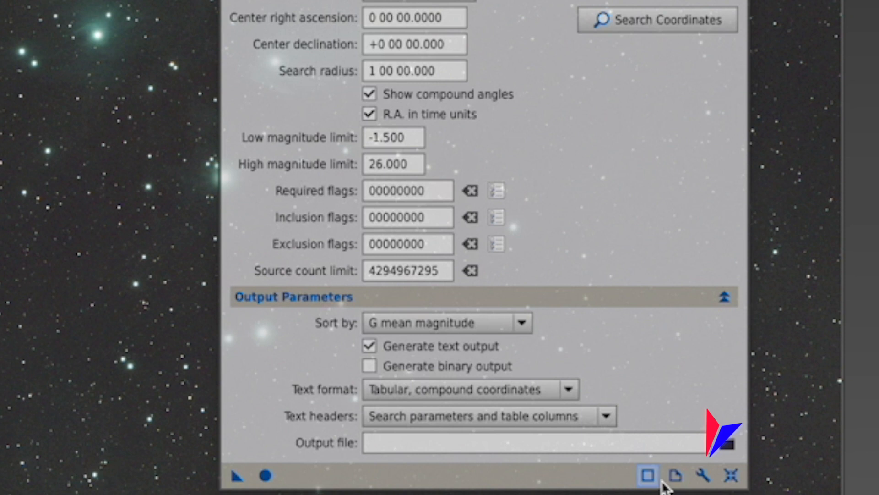
click(705, 479)
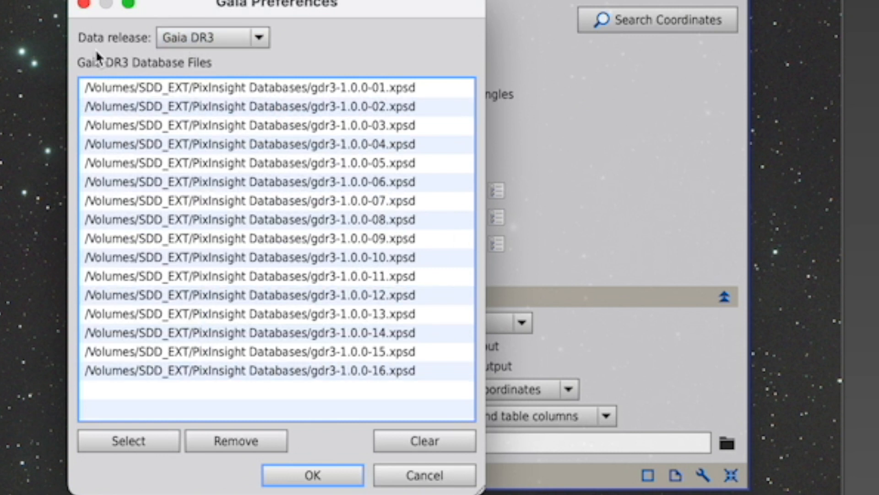
Choose the Gaia DR3/SP data release and load all gdr3 and gdr3sp .xpsd files from the PixInsight Databases folder
click(260, 37)
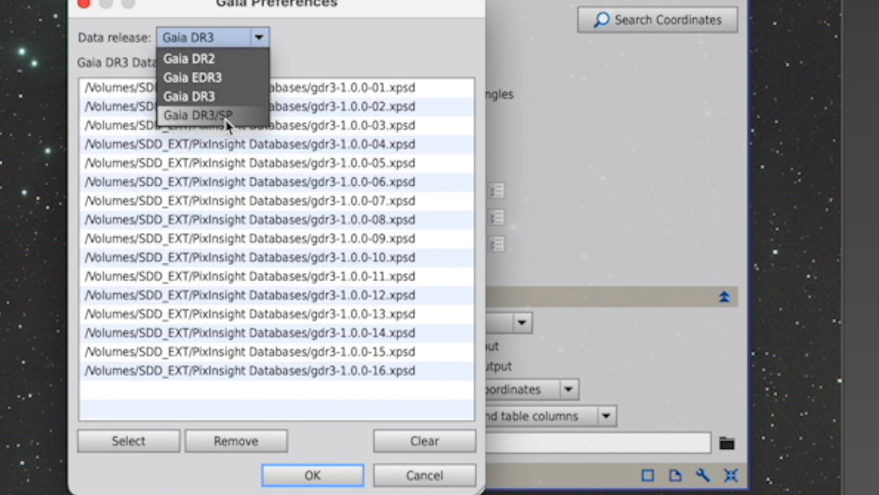
click(226, 119)
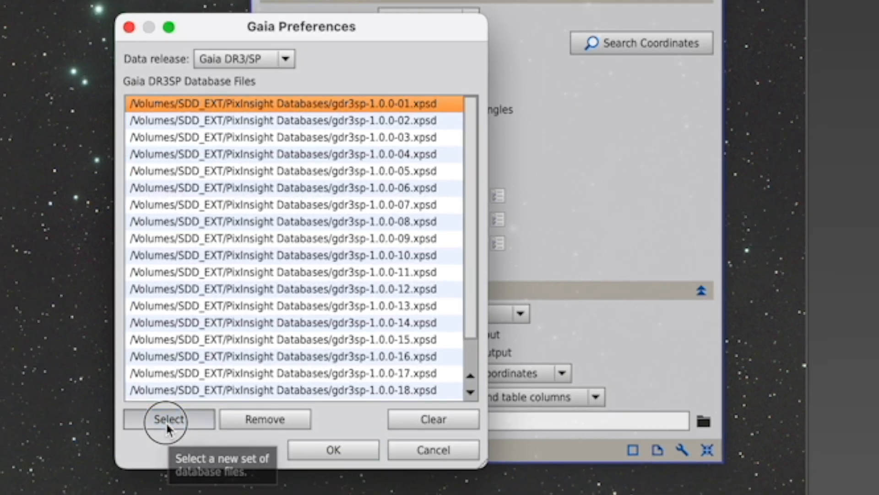
click(125, 442)
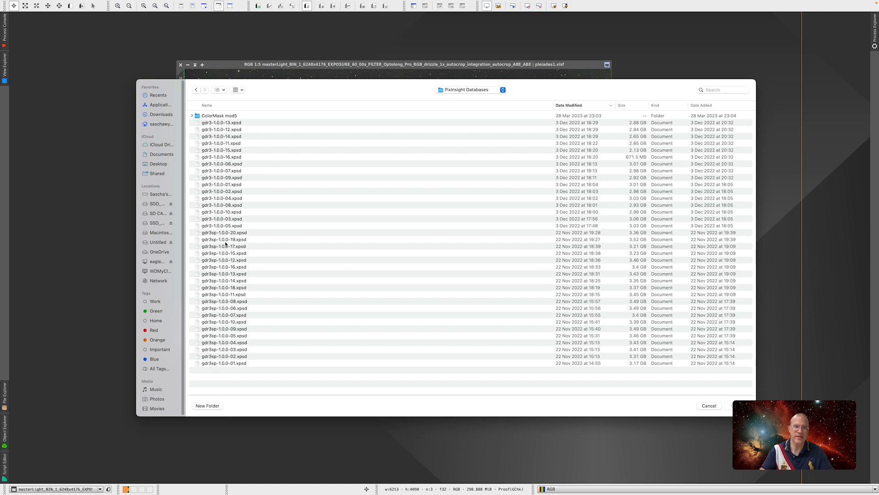
click(176, 95)
shift+click(176, 336)
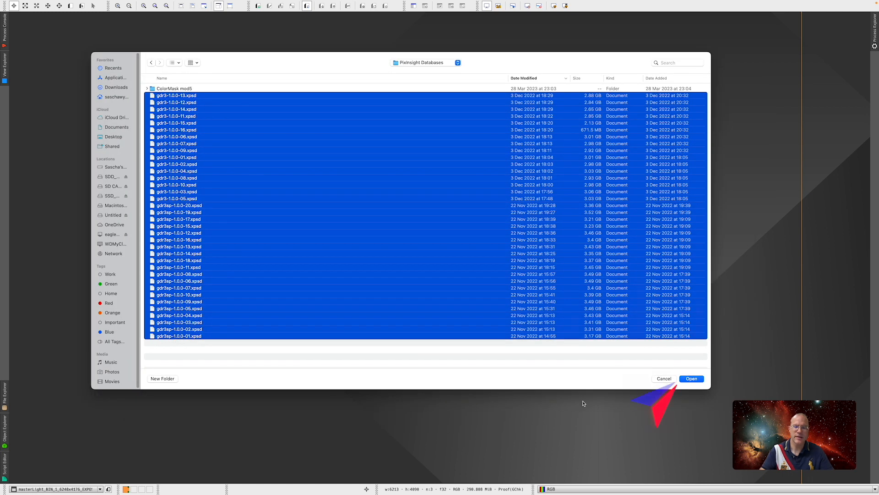
click(698, 380)
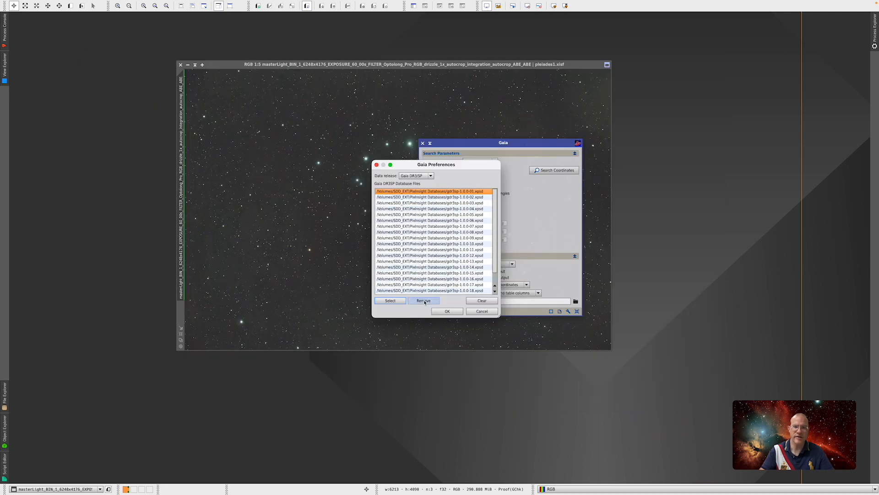
Accept the Gaia database preferences and close the Gaia process
click(451, 311)
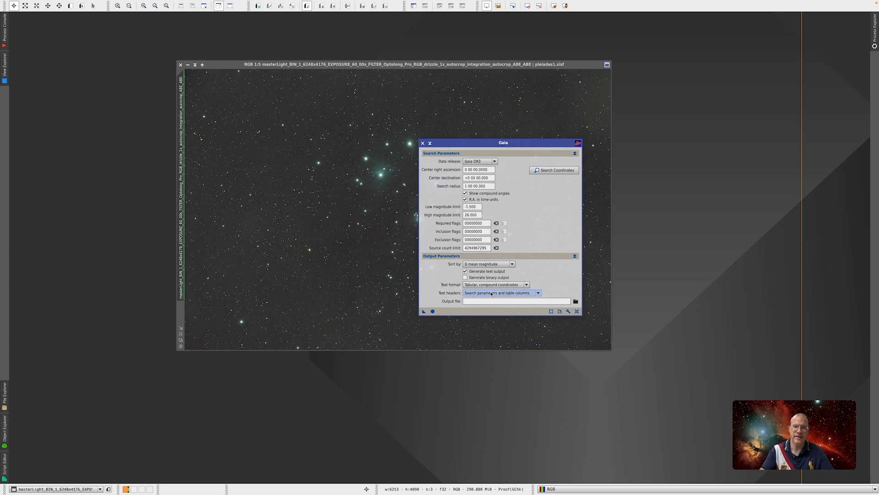
click(423, 143)
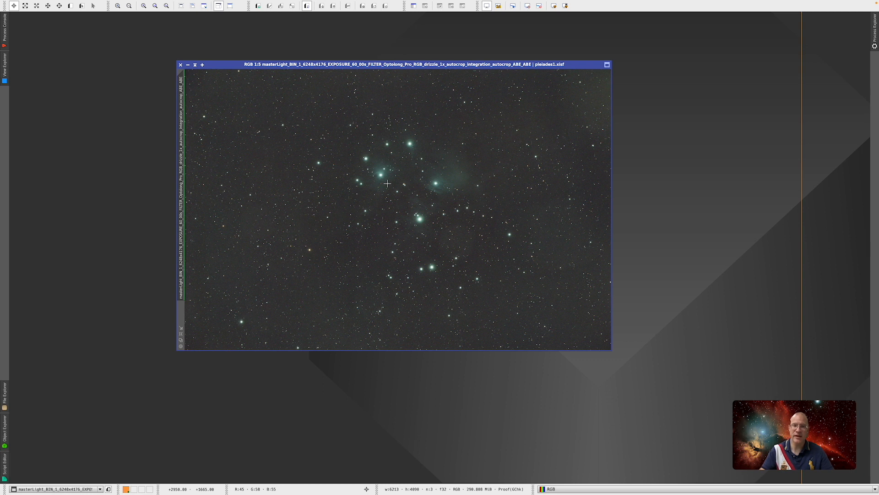
Open the SpectrophotometricColorCalibration process
mouse_move(174, 5)
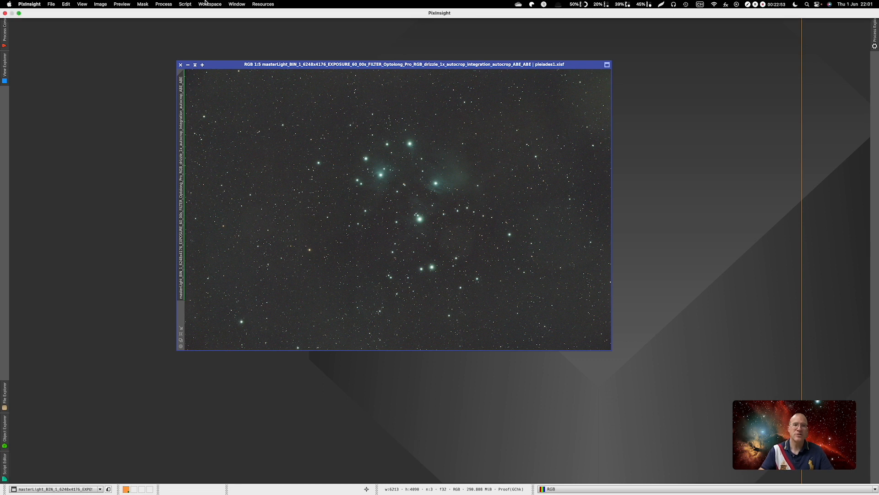
click(169, 4)
mouse_move(180, 280)
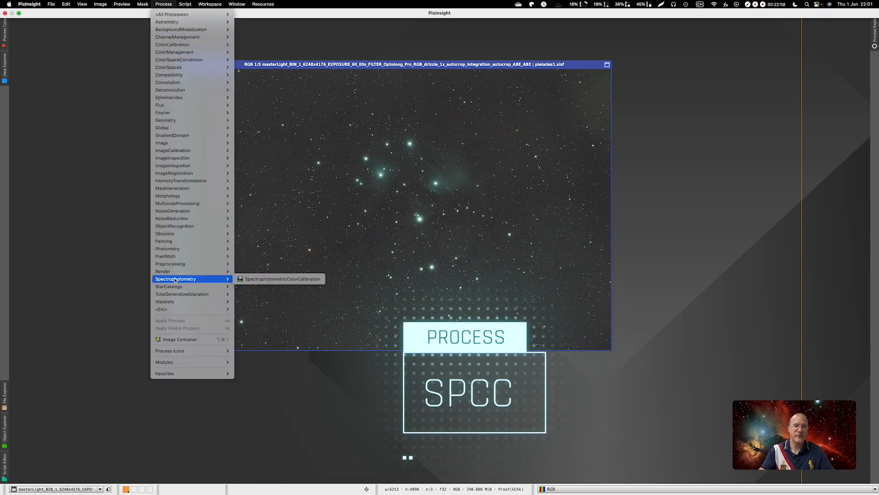
click(253, 281)
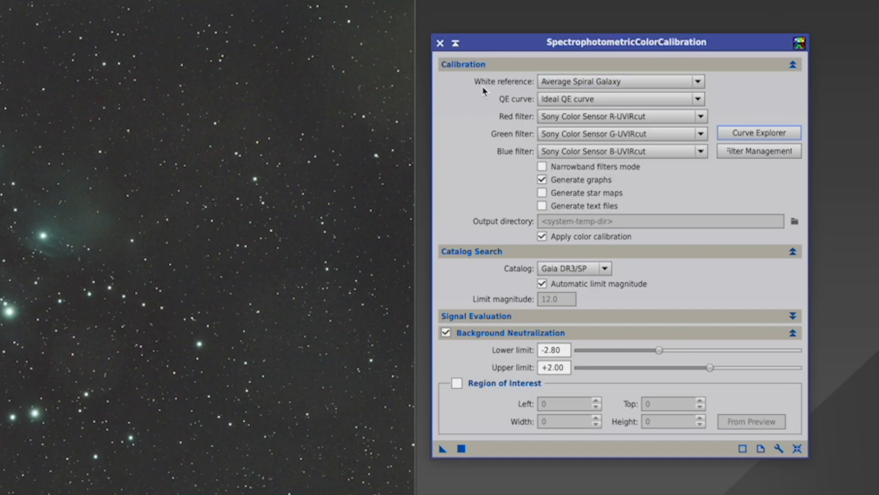
Read the white reference and QE curve explanations, and set the QE curve to Sony IMX411/455/461/533/571
mouse_move(488, 92)
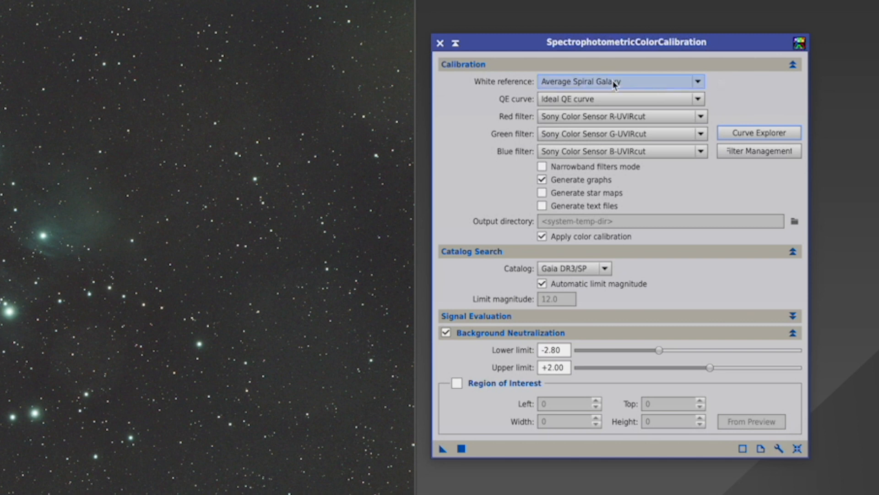
mouse_move(639, 79)
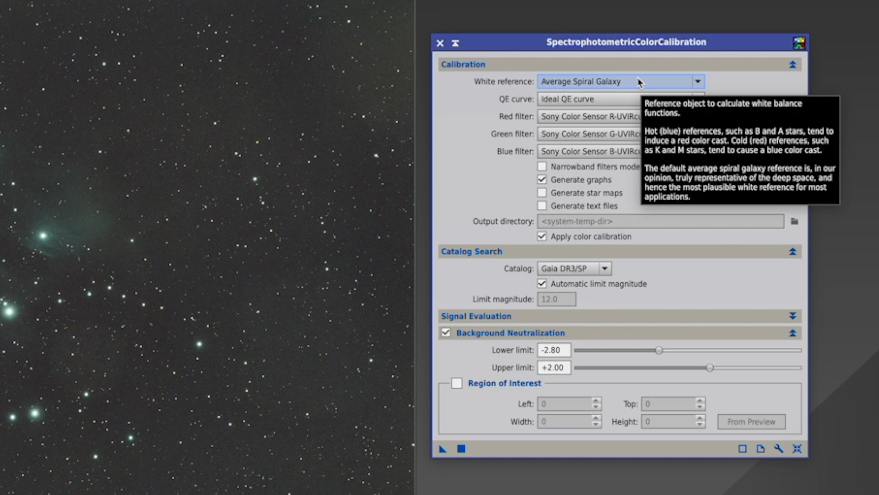
mouse_move(521, 100)
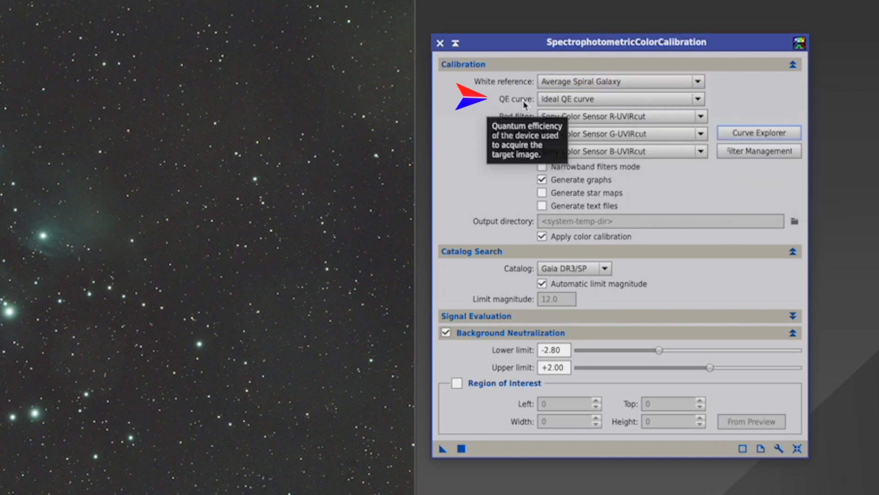
click(698, 100)
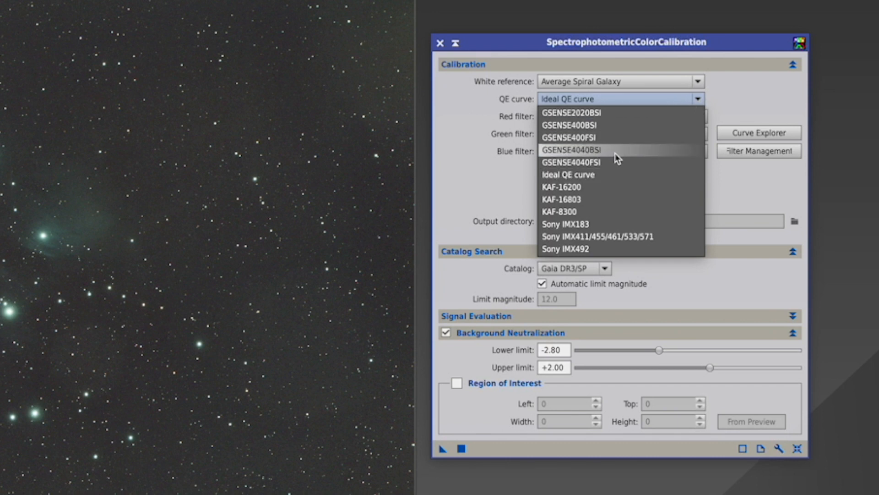
click(655, 238)
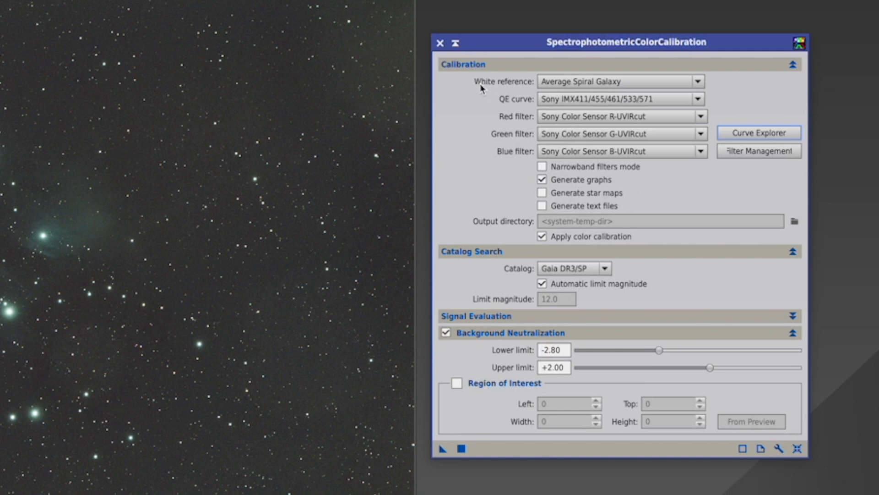
Set the white reference to Photon Flux and the QE curve to Ideal QE curve
click(699, 82)
drag(698, 101, 694, 251)
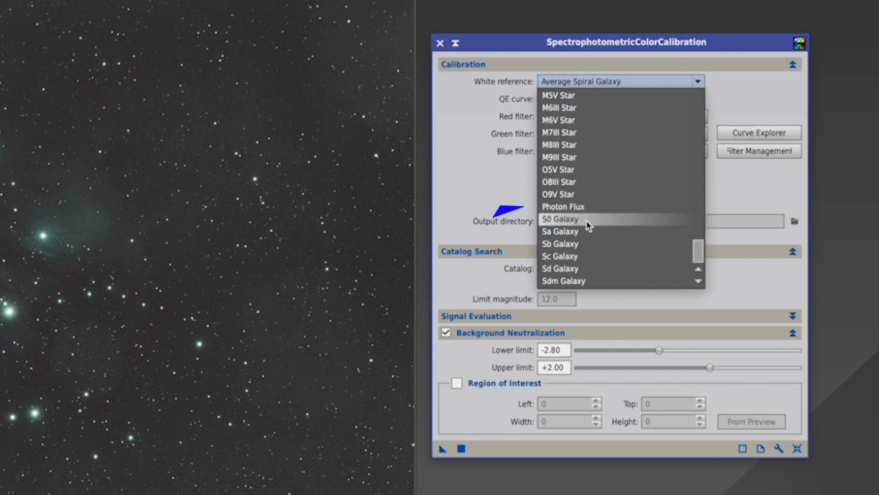
click(581, 207)
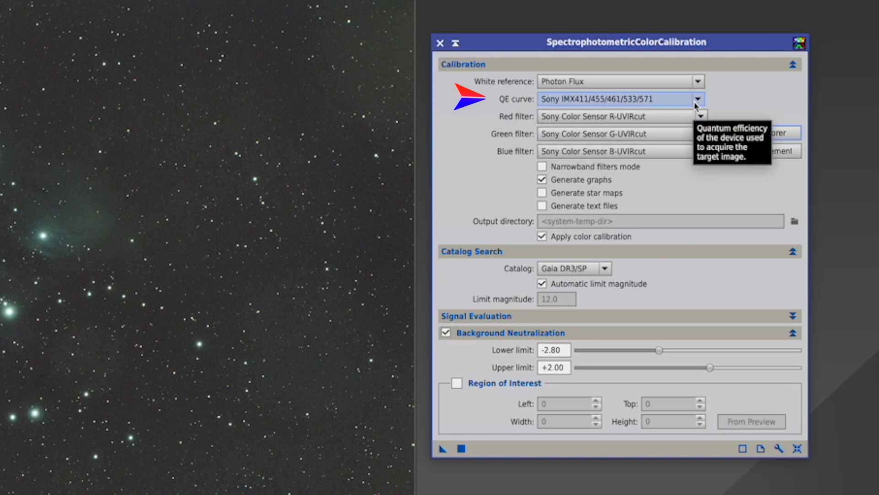
click(697, 100)
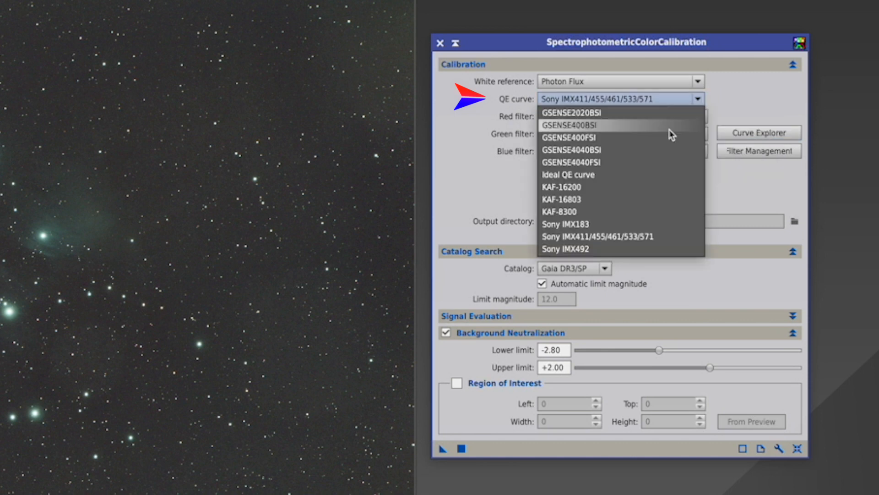
click(600, 175)
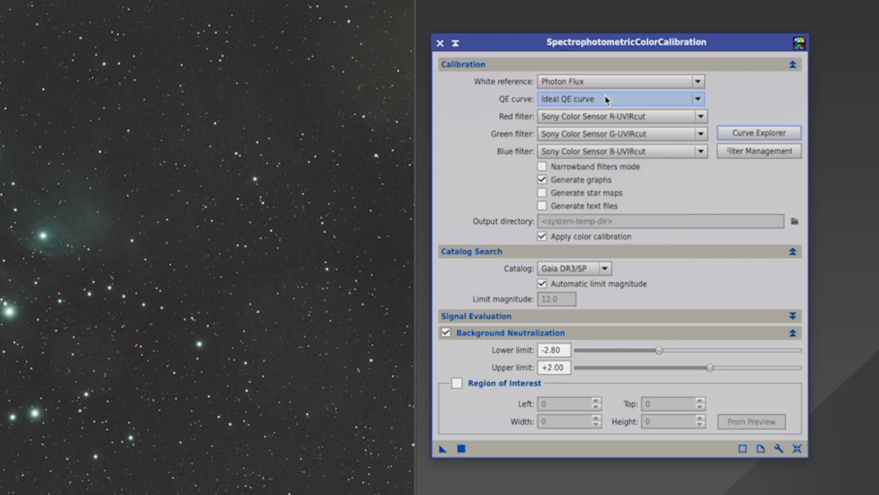
Set the red, green and blue filters to their Sony CMOS UVIRcut / Antlia-ALP-T curves, and switch narrowband filters mode on and off again
click(701, 118)
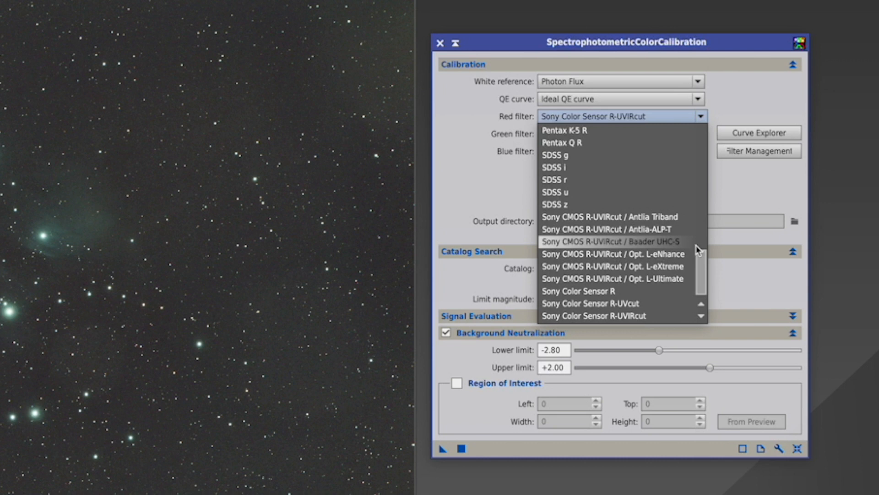
click(660, 229)
click(618, 134)
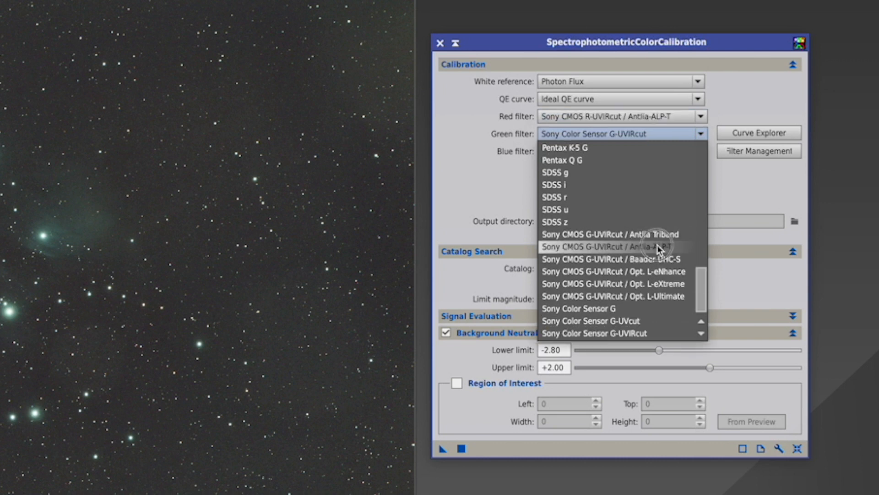
click(659, 244)
click(701, 151)
click(669, 228)
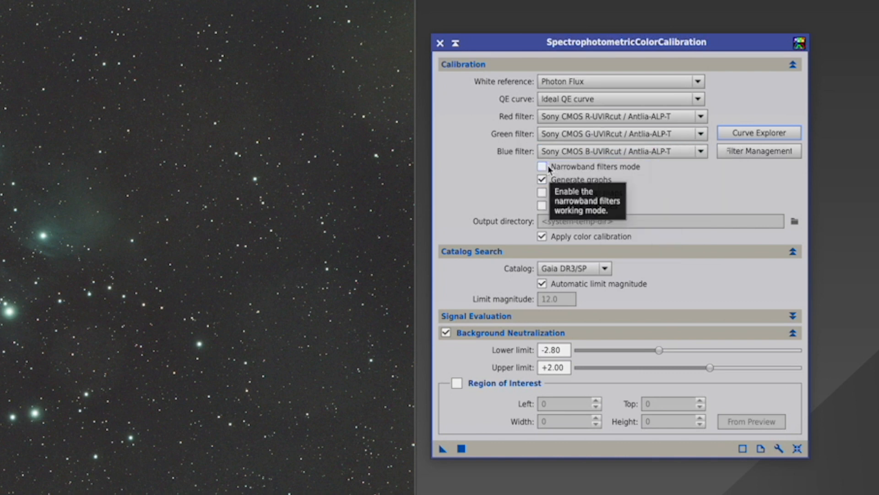
click(543, 167)
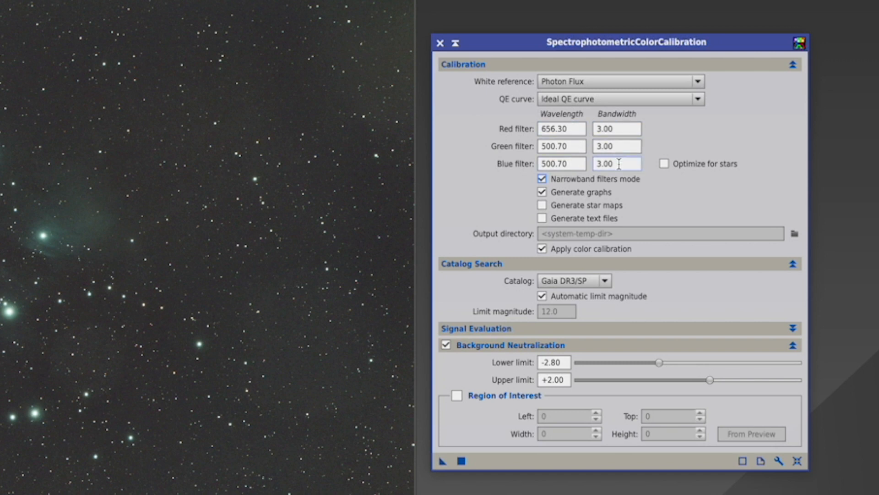
click(626, 178)
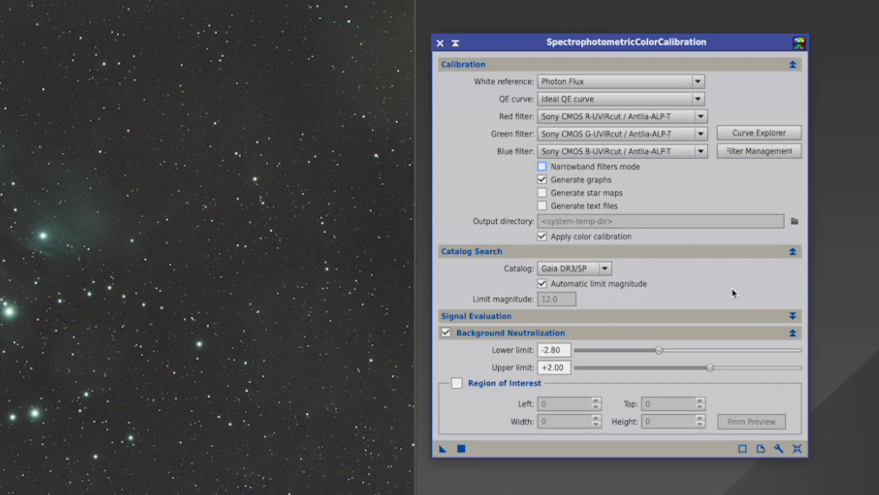
Reset the colour calibration settings to their defaults and choose the Sony IMX411/455/461/533/571 QE curve
click(798, 448)
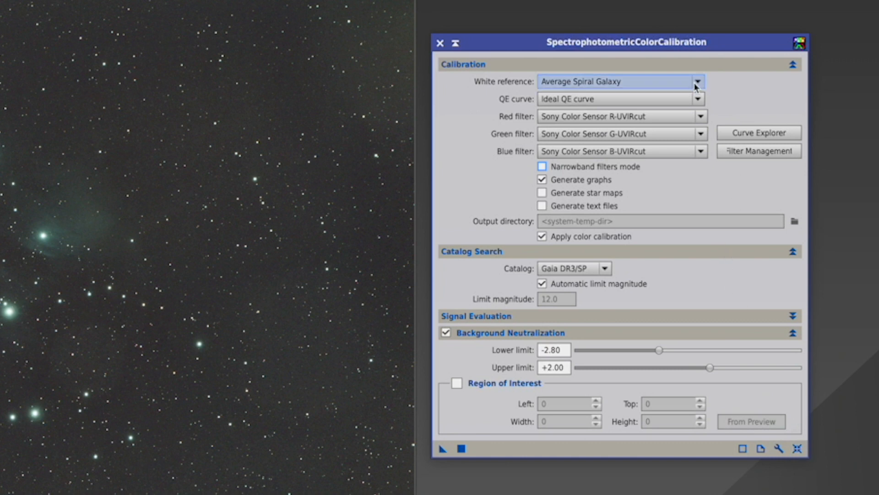
click(698, 97)
click(649, 53)
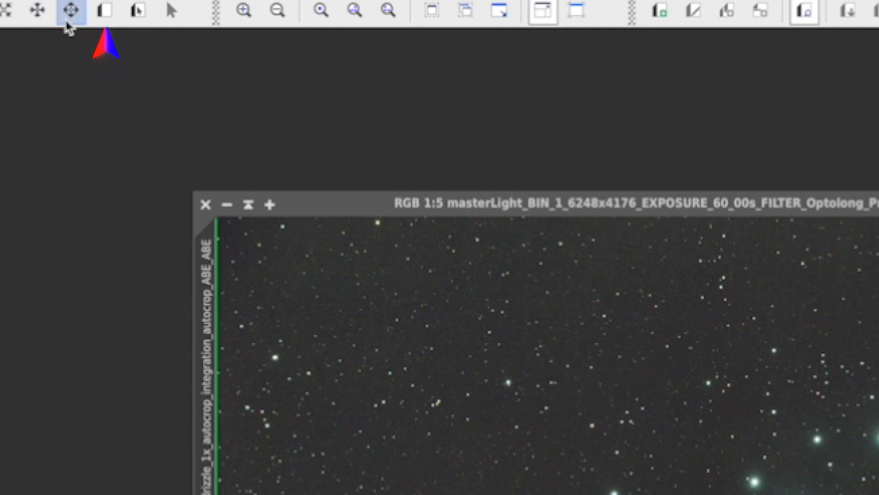
Create a preview of about 185 × 150 pixels on dark sky southeast of the cluster's central stars, inspect it, and return to the full image
click(110, 17)
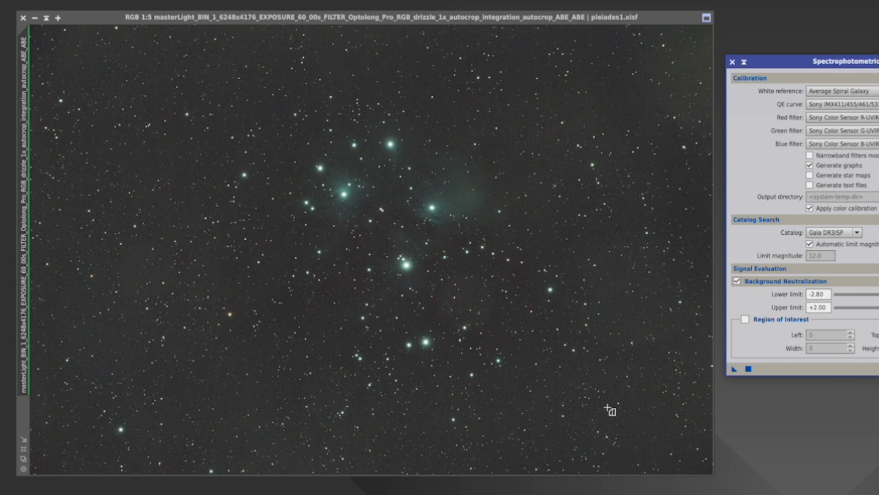
drag(490, 326, 510, 341)
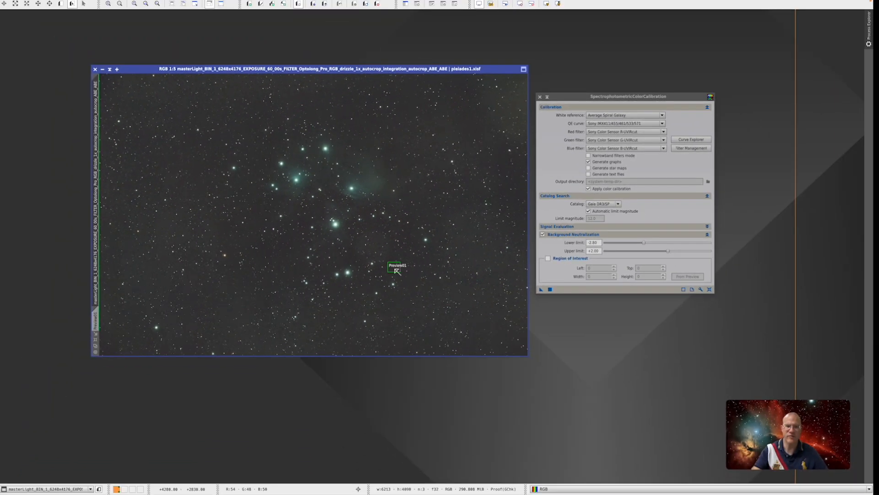
mouse_move(99, 312)
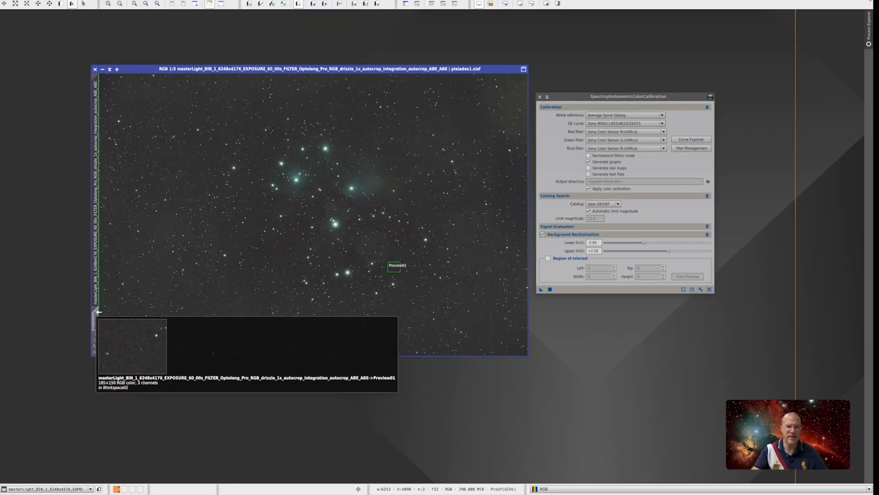
click(97, 320)
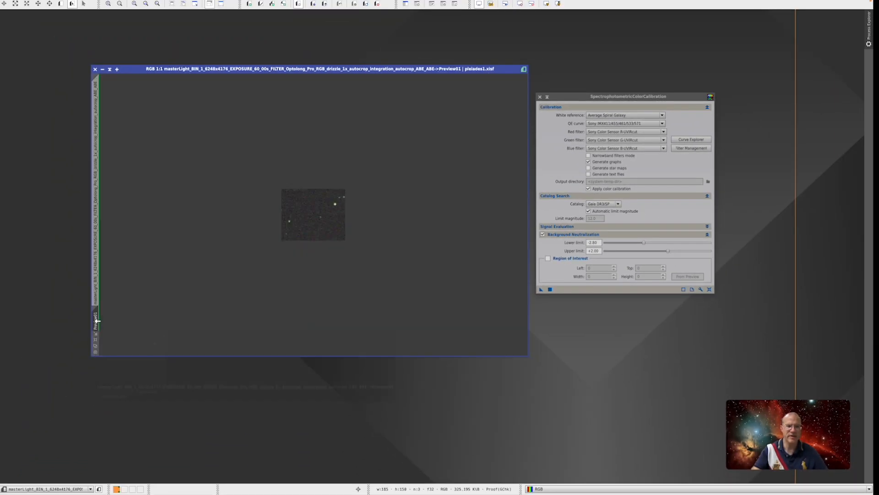
click(96, 241)
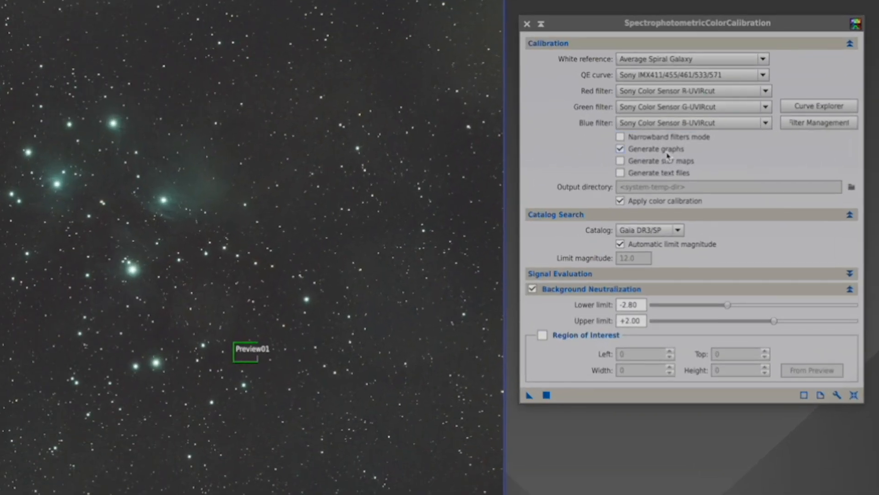
Enable the region of interest for background neutralization and take its coordinates from Preview01
click(543, 336)
click(812, 370)
click(129, 293)
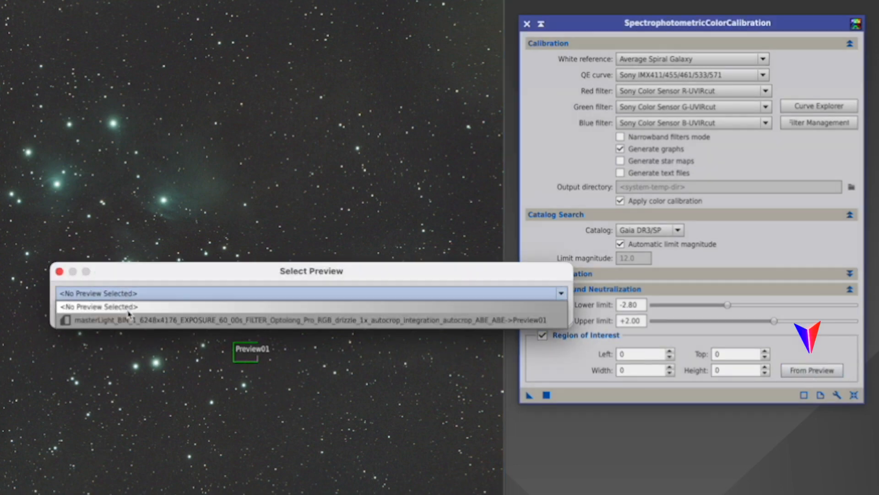
click(122, 319)
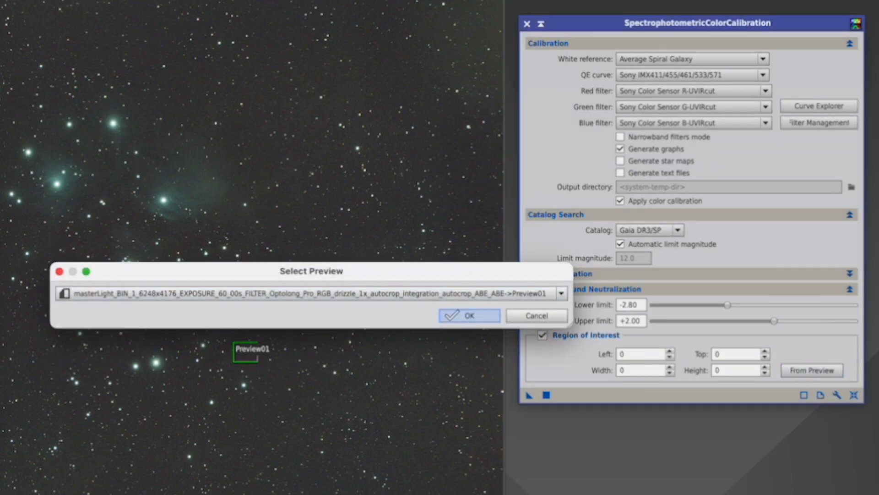
click(464, 315)
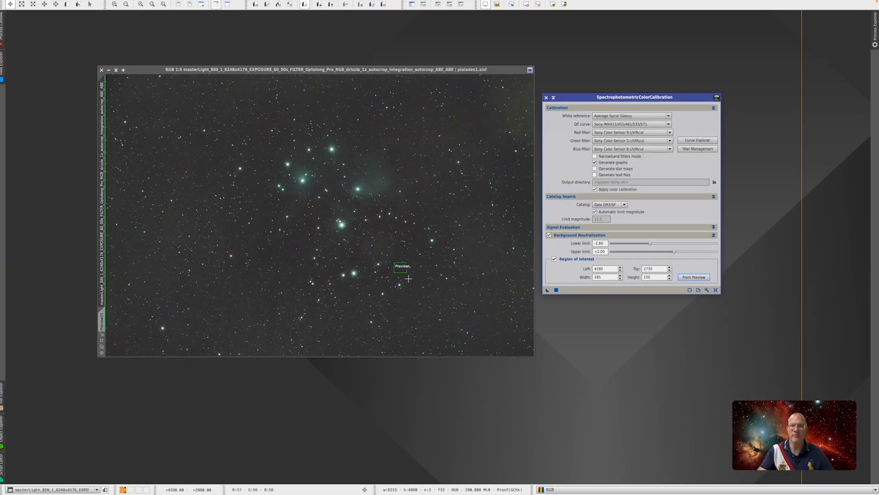
Apply the colour calibration to the Pleiades image, review the white balance graphs and close them
click(554, 295)
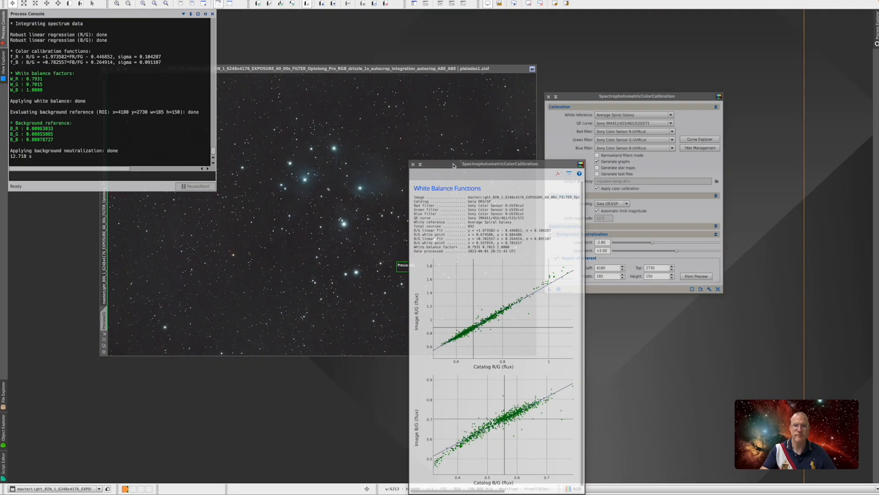
drag(452, 158, 361, 83)
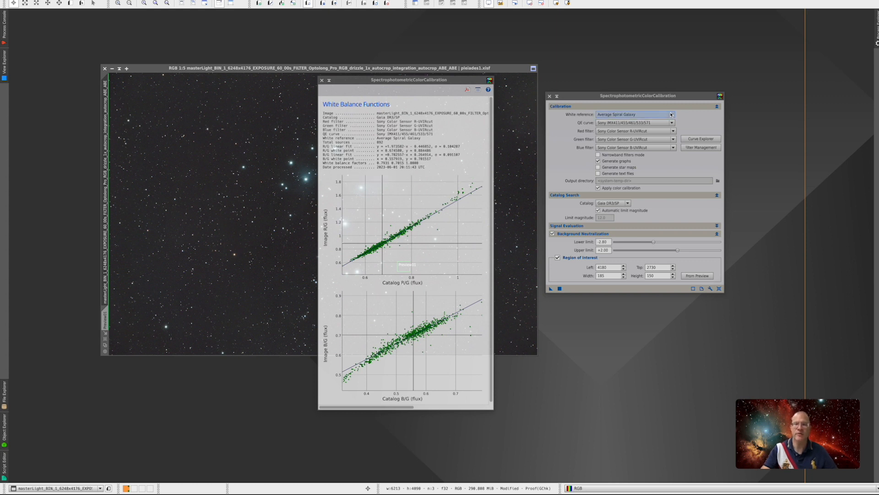
click(323, 81)
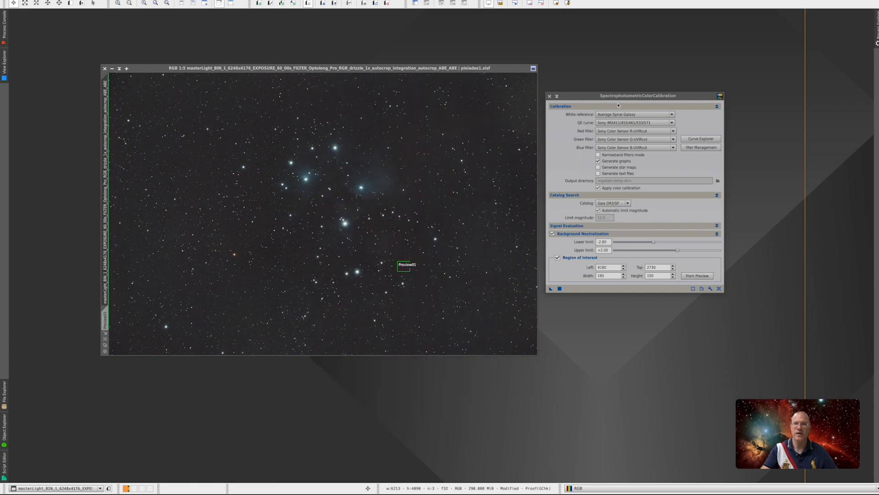
Close SpectrophotometricColorCalibration and delete the background preview from the image
click(550, 97)
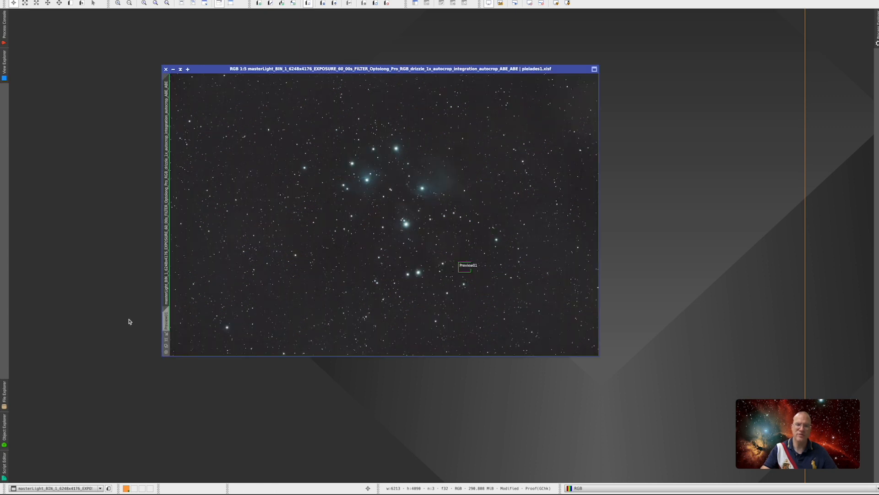
right_click(167, 318)
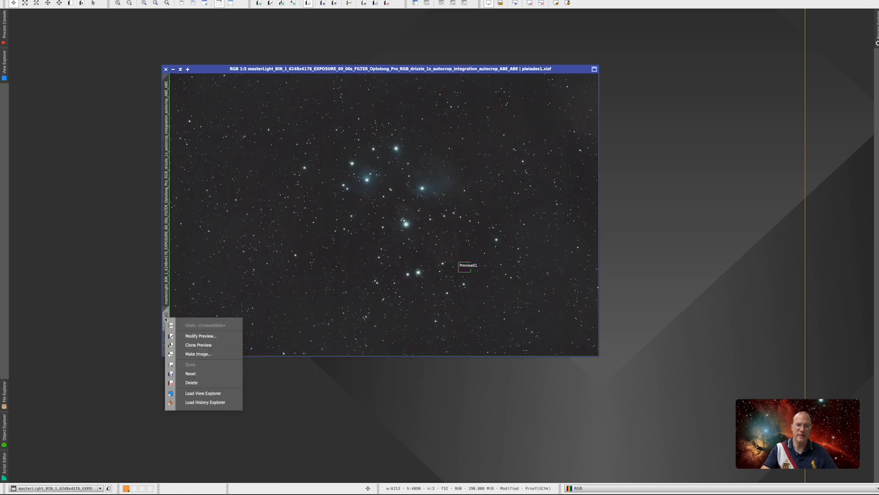
click(192, 383)
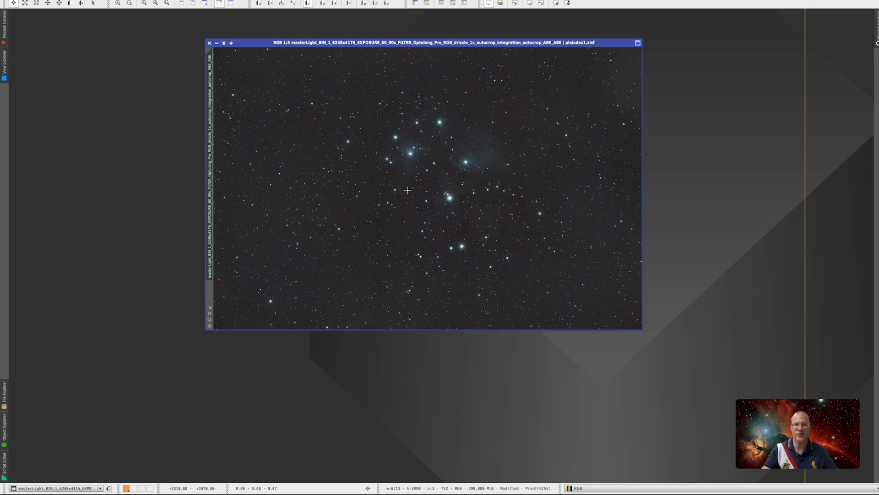
Move the Pleiades image window aside, reset its screen stretch and apply an automatic screen stretch again
drag(496, 42, 422, 65)
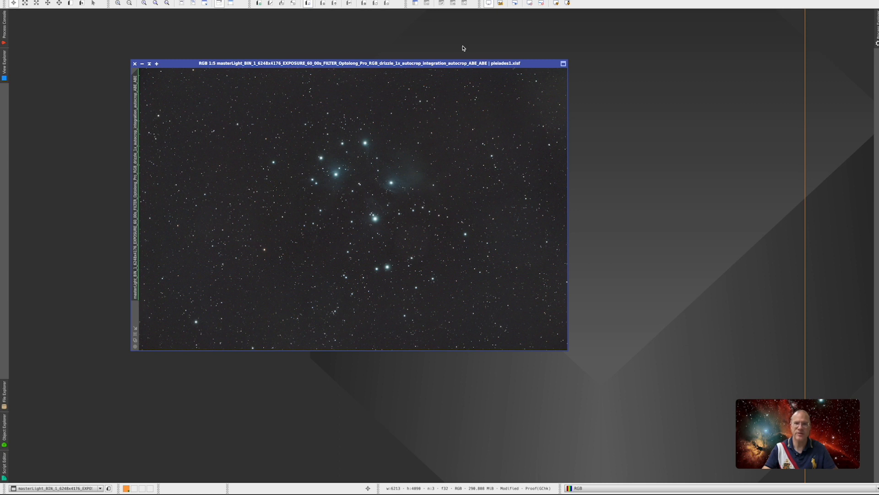
click(541, 3)
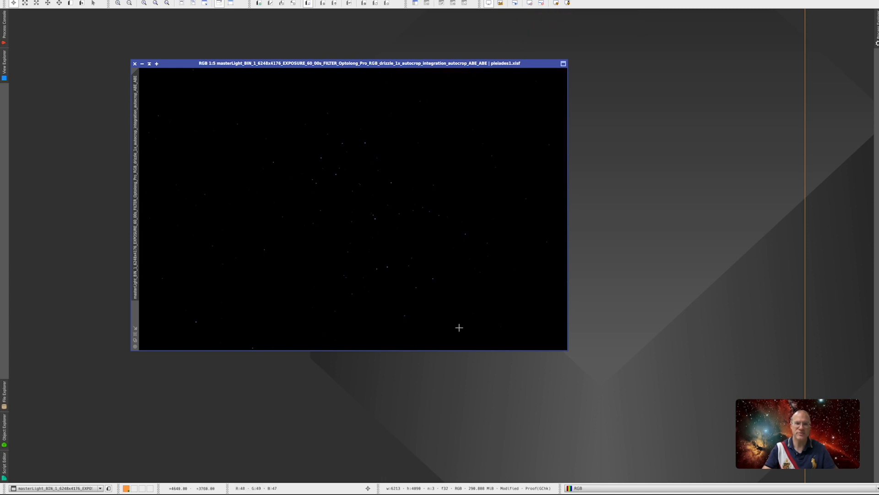
click(556, 3)
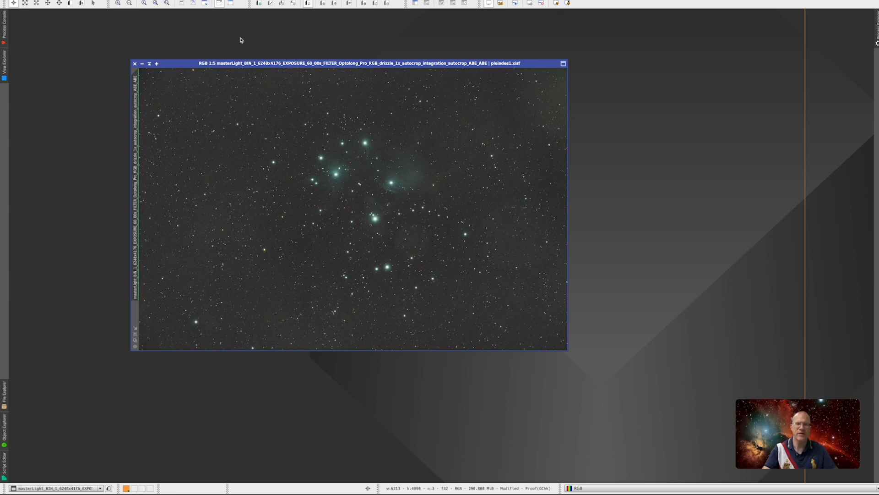
Open the HistogramTransformation process and place its window beside the Pleiades image
mouse_move(222, 1)
click(165, 2)
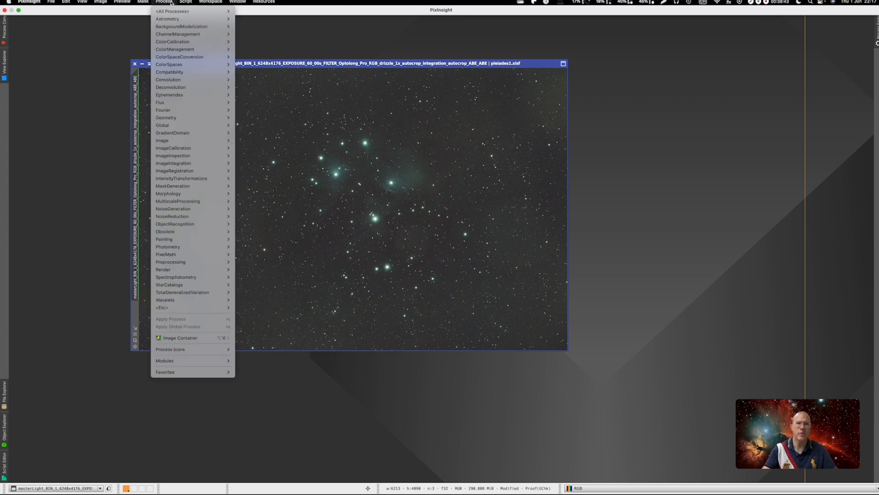
mouse_move(172, 12)
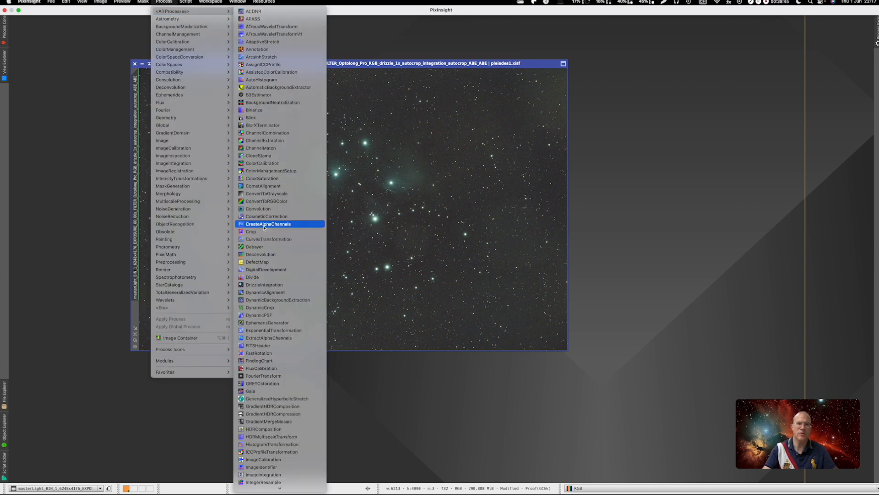
scroll(271, 275, down, 6)
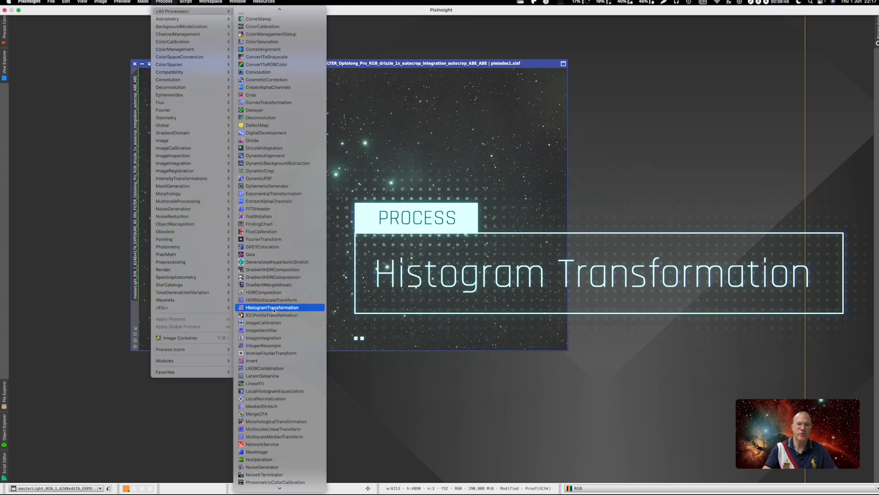
click(274, 308)
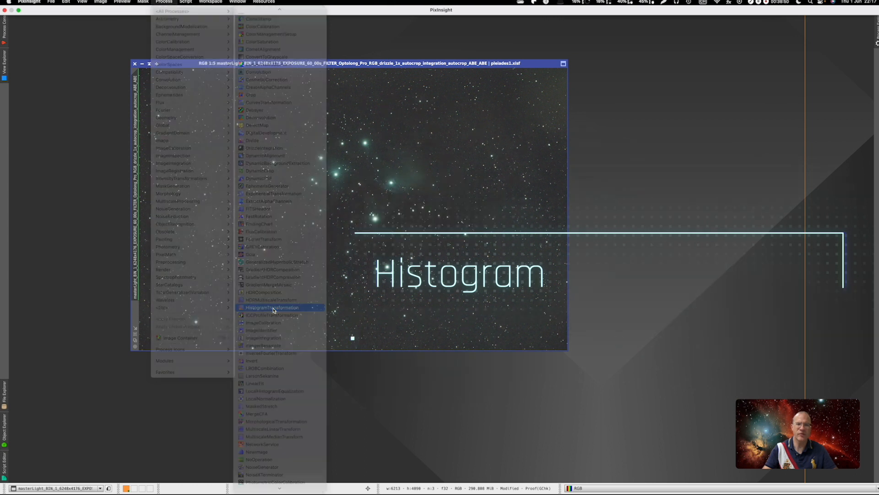
drag(642, 77, 633, 30)
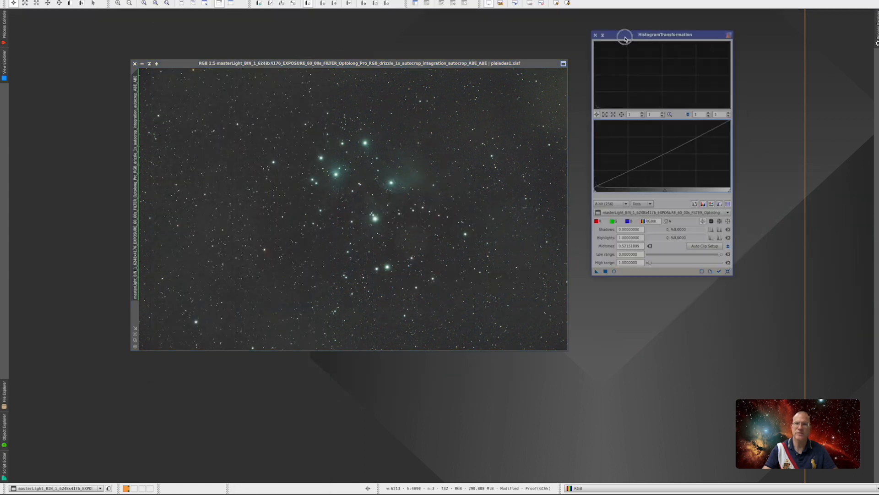
Open ScreenTransferFunction alongside HistogramTransformation and select the Pleiades image as the histogram's view
click(164, 2)
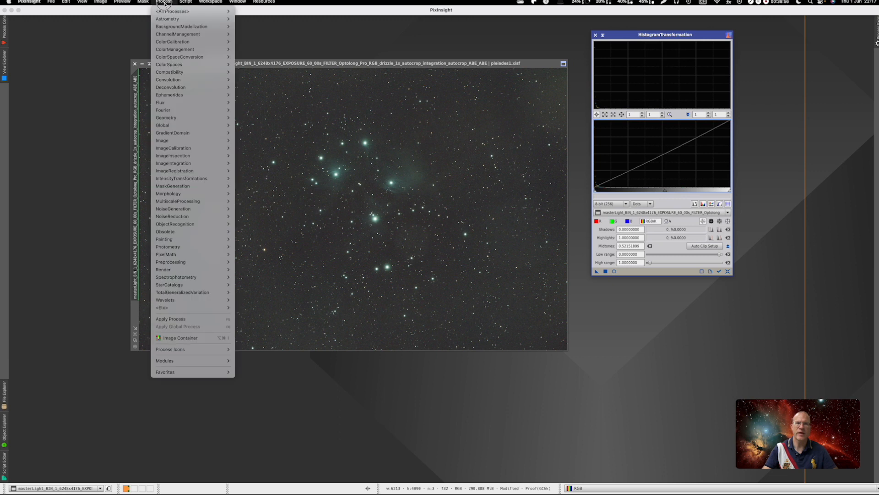
mouse_move(170, 12)
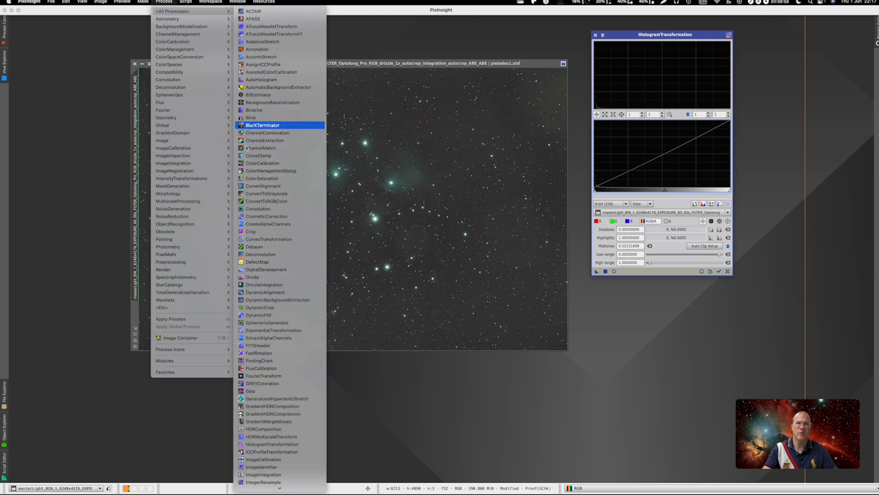
scroll(243, 198, down, 10)
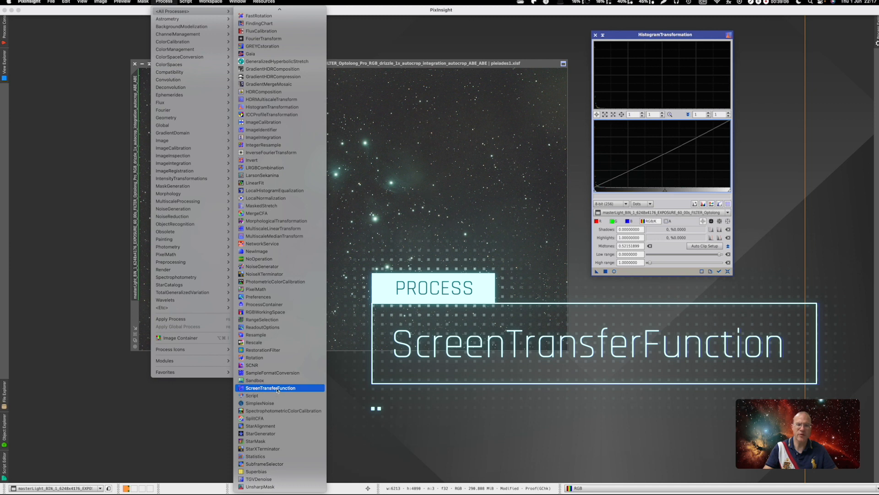
click(271, 387)
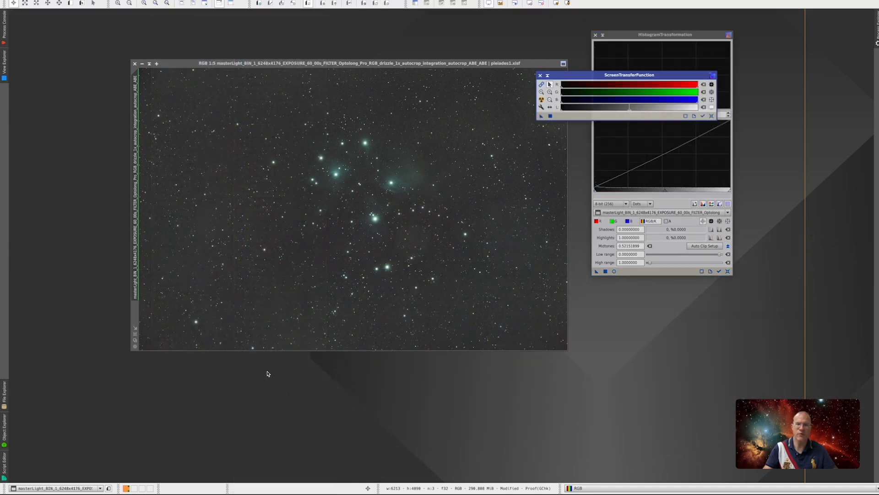
drag(632, 284, 655, 289)
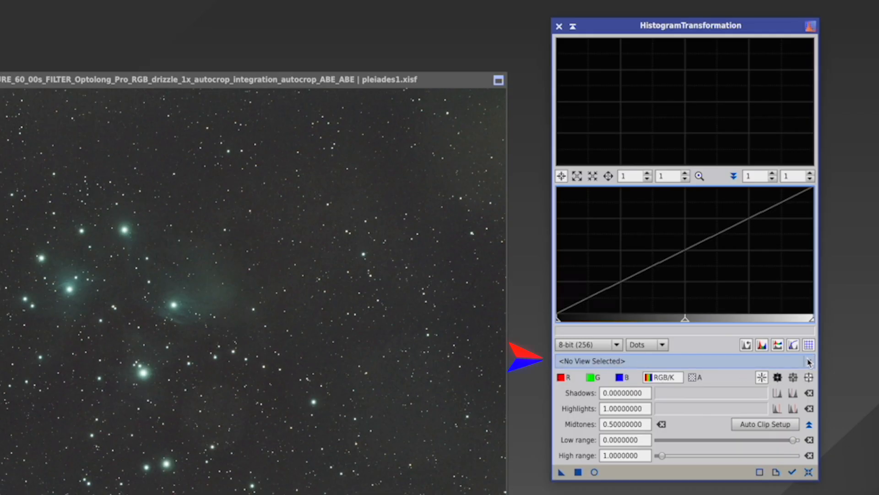
click(809, 362)
click(636, 387)
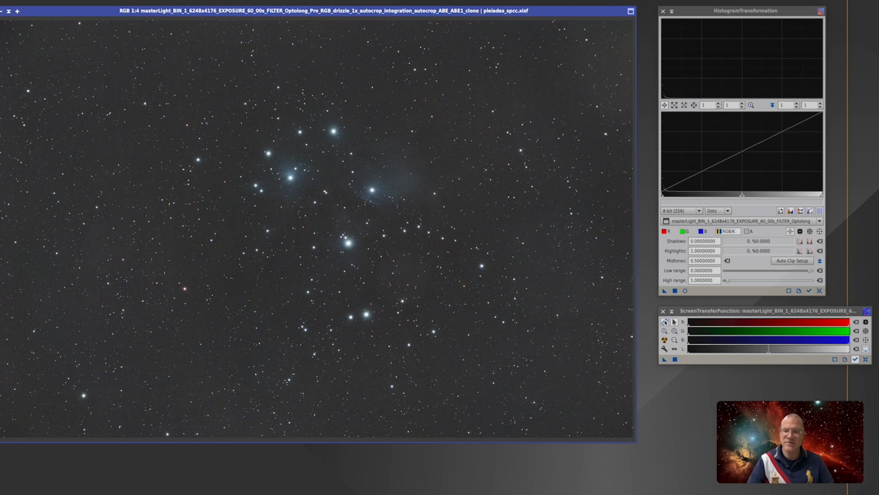
Try an automatic screen stretch with the RGB channels unlinked, and link the channels again
click(664, 322)
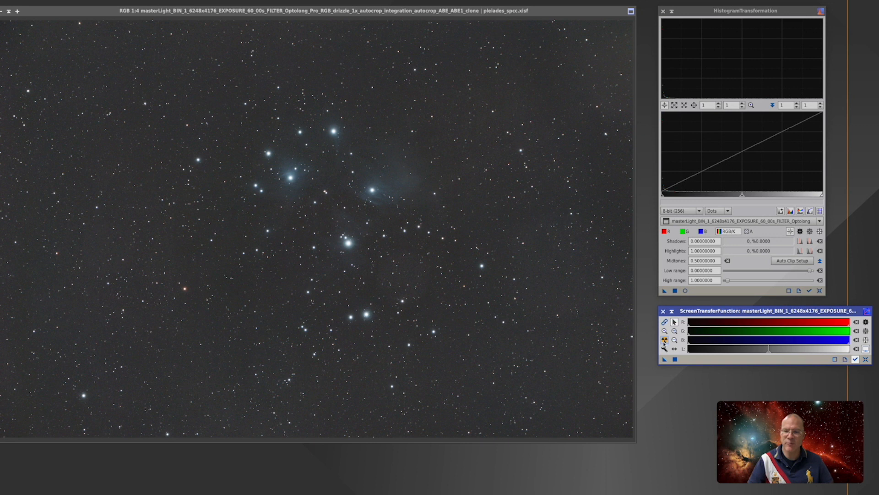
click(664, 340)
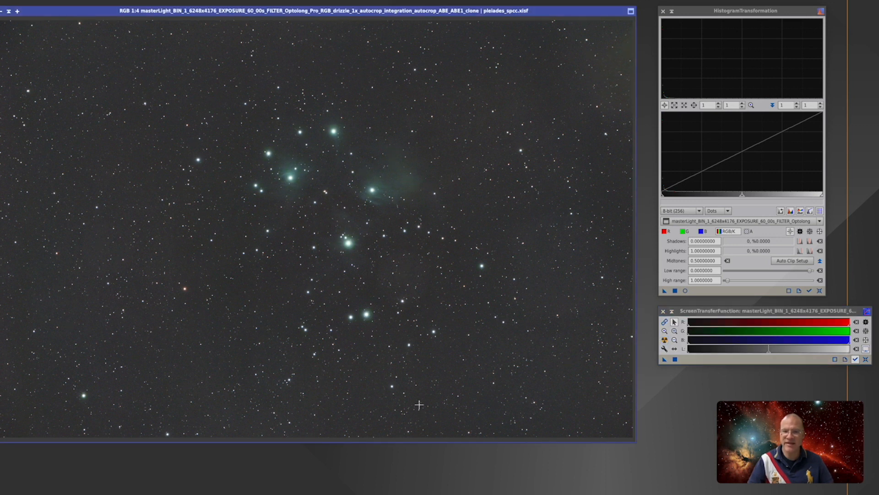
click(664, 322)
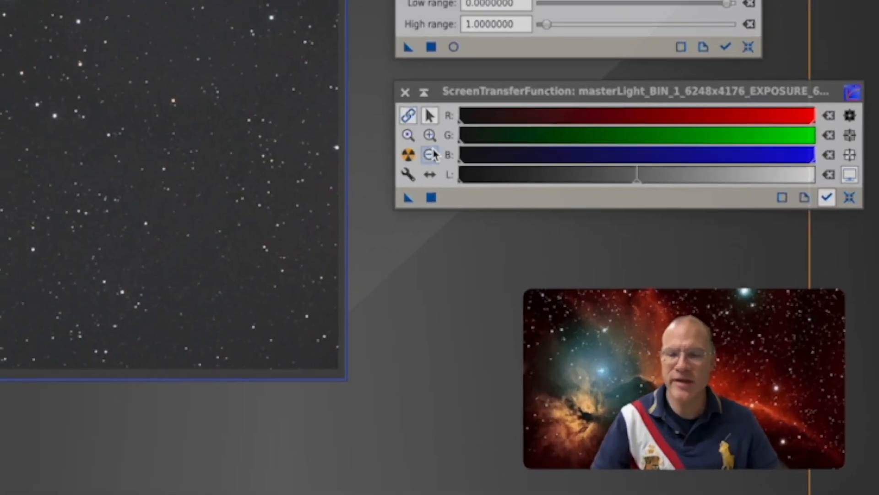
Darken the screen stretch in ScreenTransferFunction by moving the linked RGB midtones markers to about 0.00128
click(433, 140)
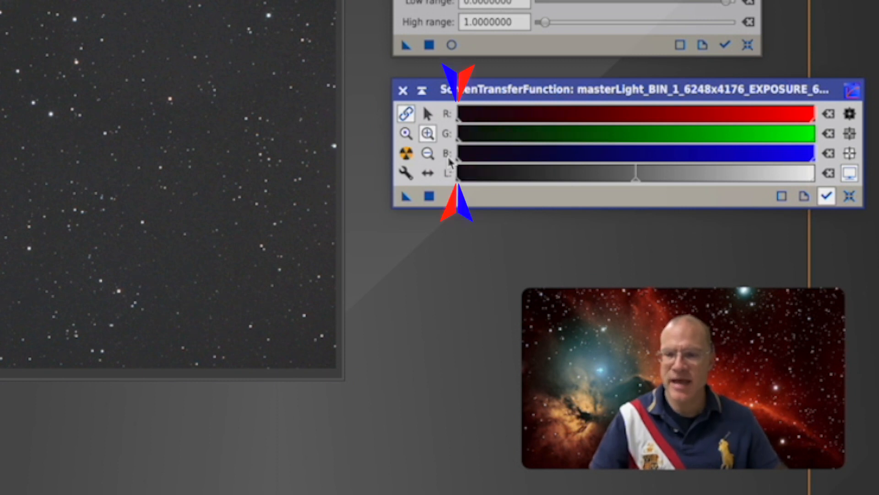
click(458, 133)
click(458, 133)
click(458, 134)
click(458, 133)
click(458, 133)
click(458, 133)
click(458, 133)
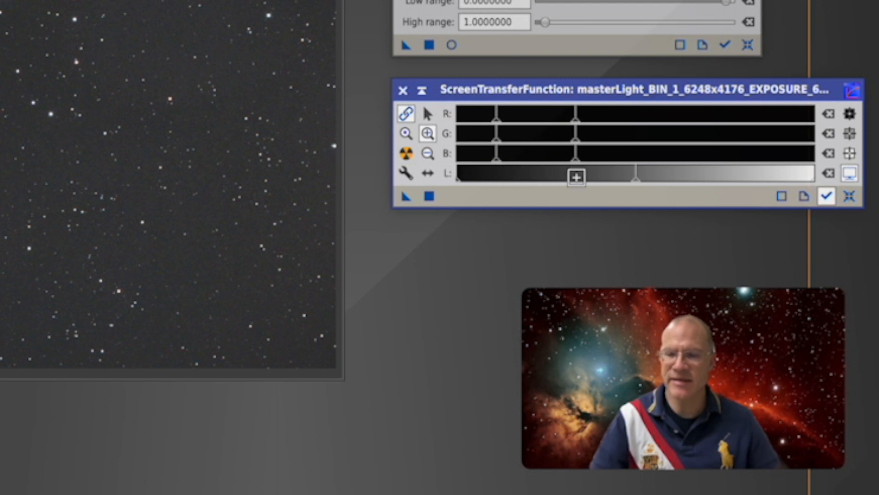
click(429, 114)
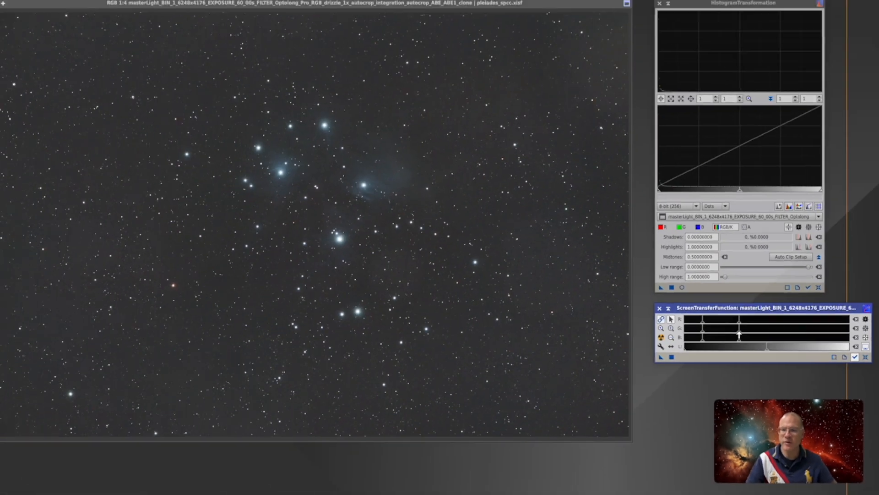
drag(581, 148, 599, 140)
mouse_move(749, 333)
mouse_down()
mouse_move(794, 337)
mouse_move(763, 337)
mouse_up()
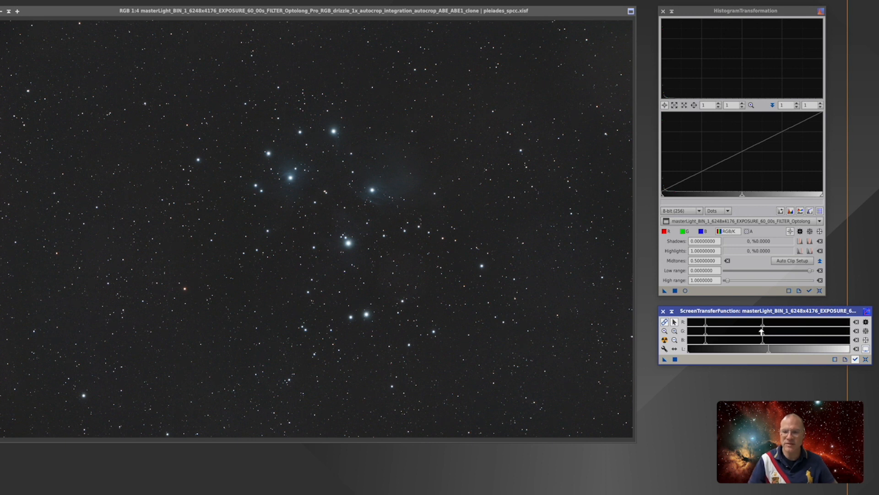
mouse_move(763, 336)
mouse_down()
mouse_move(749, 337)
mouse_move(760, 332)
mouse_up()
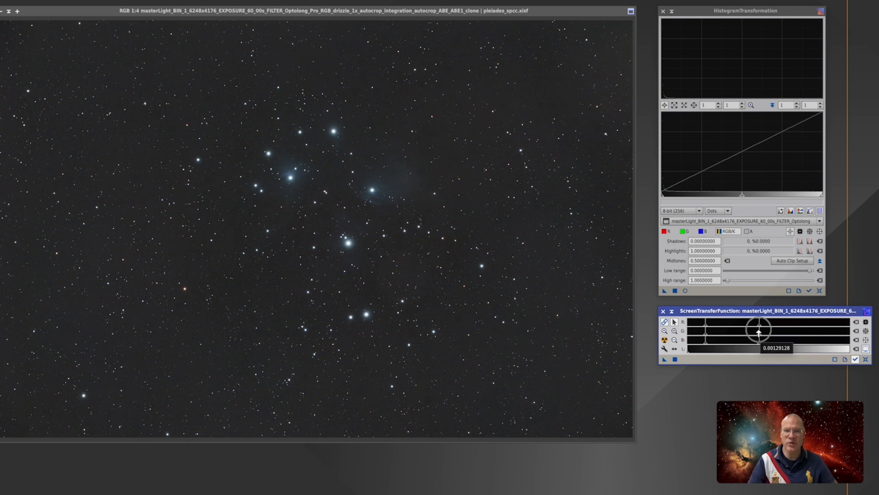
drag(759, 330, 759, 331)
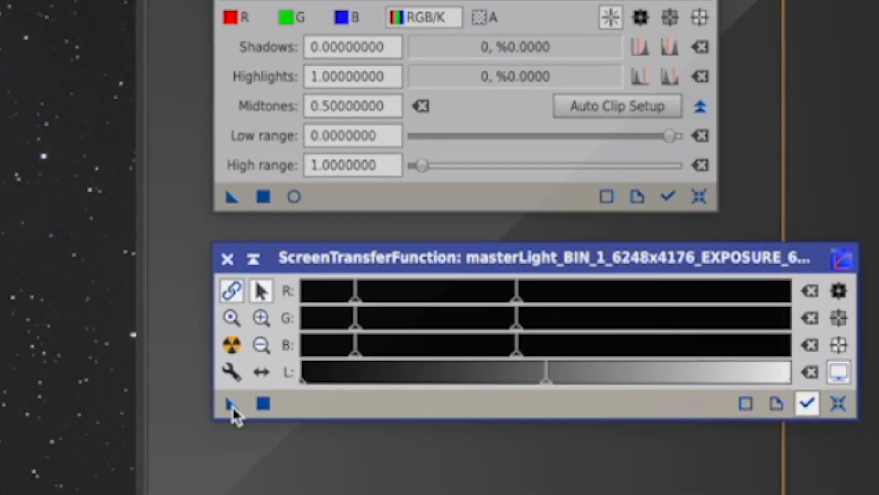
Transfer the ScreenTransferFunction stretch to HistogramTransformation and apply that transformation to the Pleiades image
click(232, 406)
mouse_move(232, 406)
mouse_down()
mouse_move(320, 280)
mouse_move(338, 196)
mouse_move(345, 198)
mouse_up()
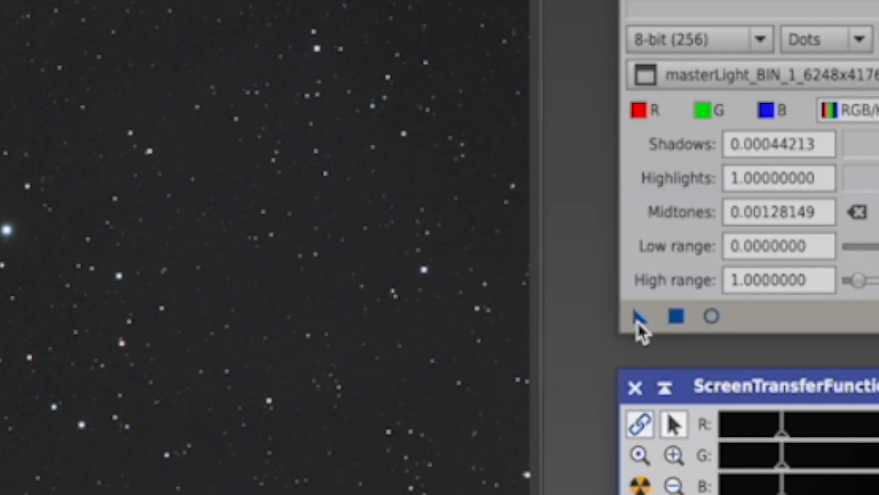
mouse_move(639, 321)
mouse_down()
mouse_move(378, 239)
mouse_move(278, 237)
mouse_up()
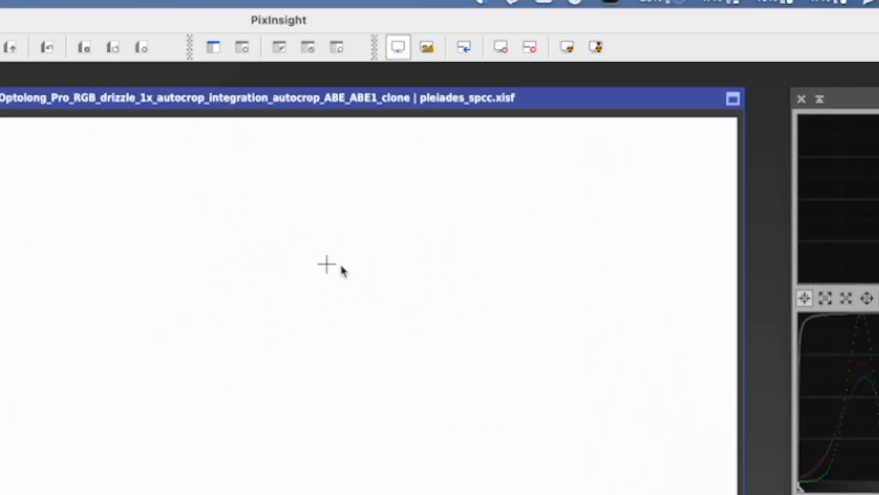
Reset the image's screen stretch and close both ScreenTransferFunction and HistogramTransformation
click(532, 49)
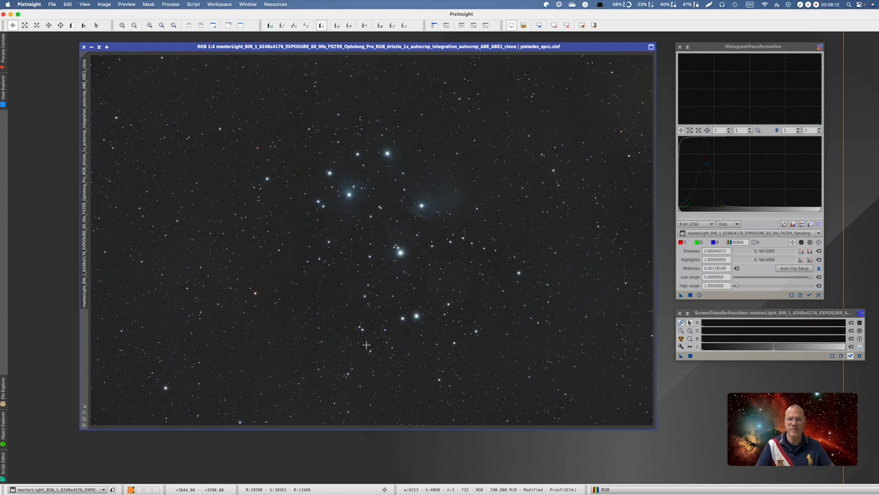
click(680, 313)
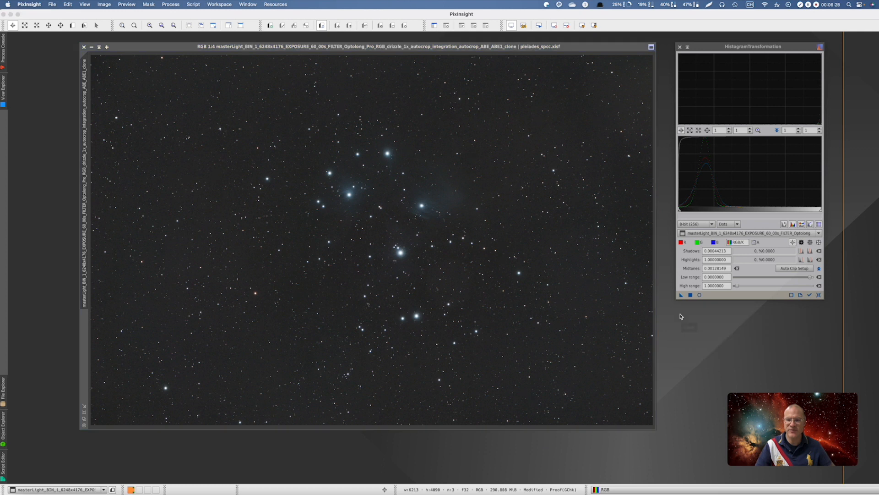
click(680, 47)
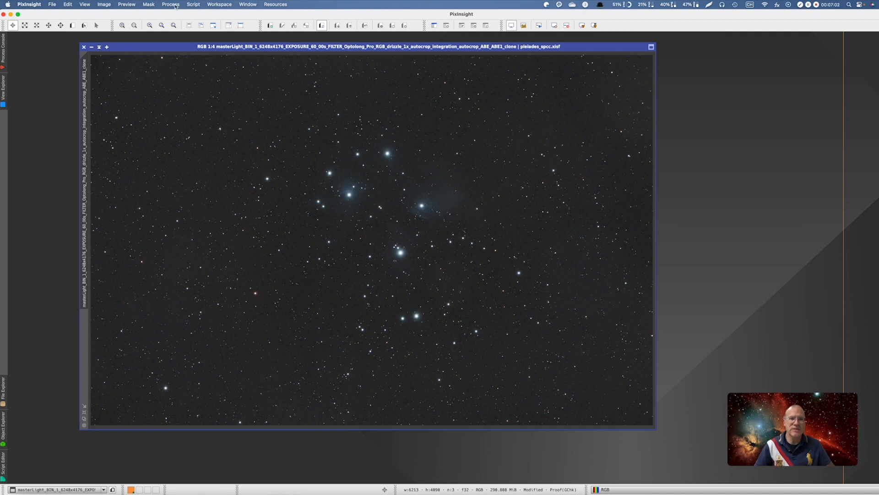
Open CurvesTransformation with its real-time preview and arrange the preview and curve windows side by side
click(176, 6)
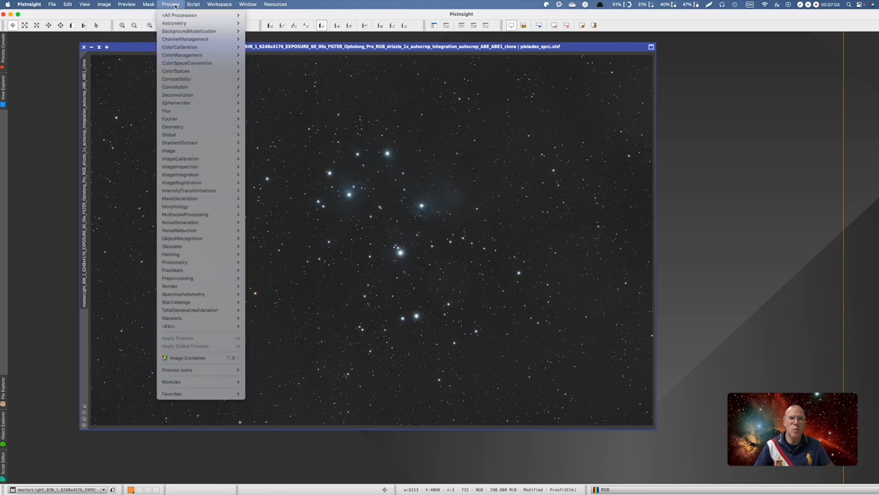
mouse_move(197, 15)
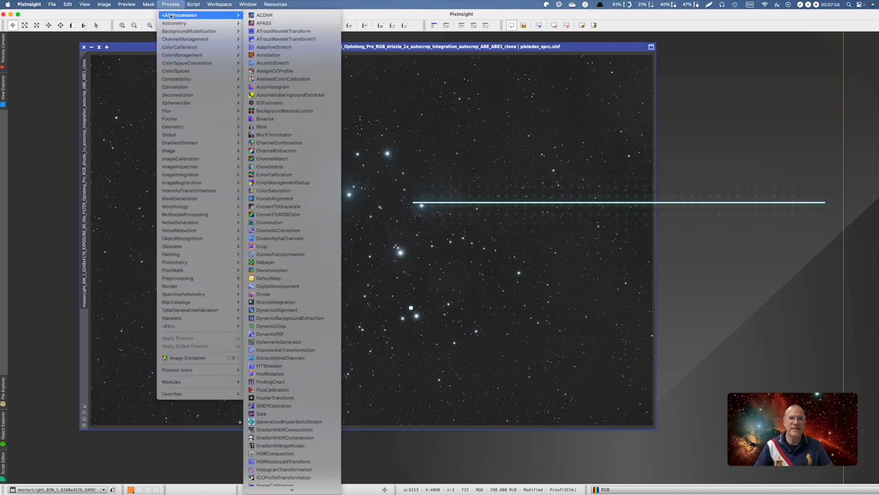
click(282, 254)
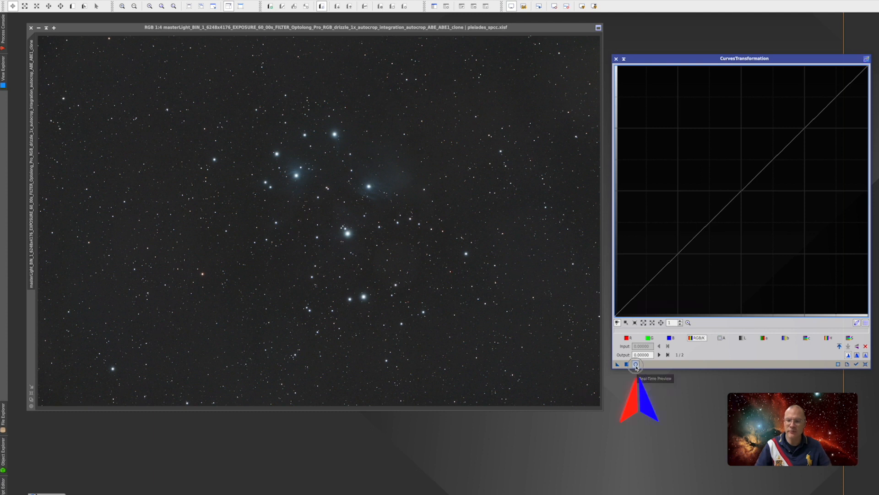
click(636, 365)
drag(539, 81, 328, 28)
drag(641, 59, 668, 41)
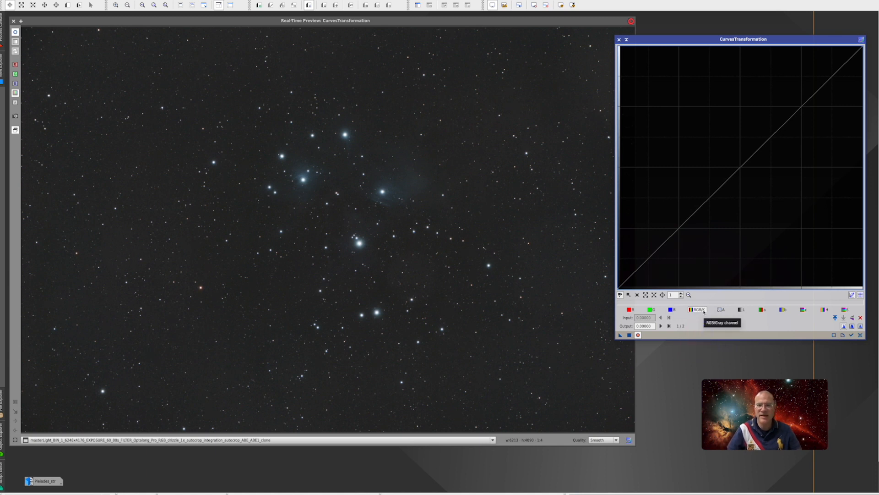
Probe nebula and background levels in the preview, anchor the RGB/K curve near 0.49 and lower a shadow point to about input 0.33, output 0.26
click(411, 187)
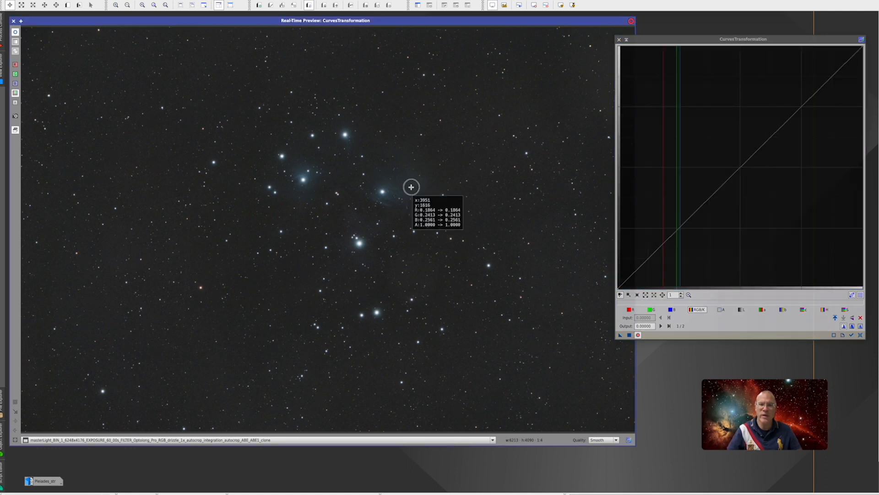
mouse_move(411, 187)
mouse_down()
mouse_move(390, 188)
mouse_move(406, 188)
mouse_up()
mouse_move(520, 346)
mouse_down()
mouse_move(526, 353)
mouse_move(515, 350)
mouse_up()
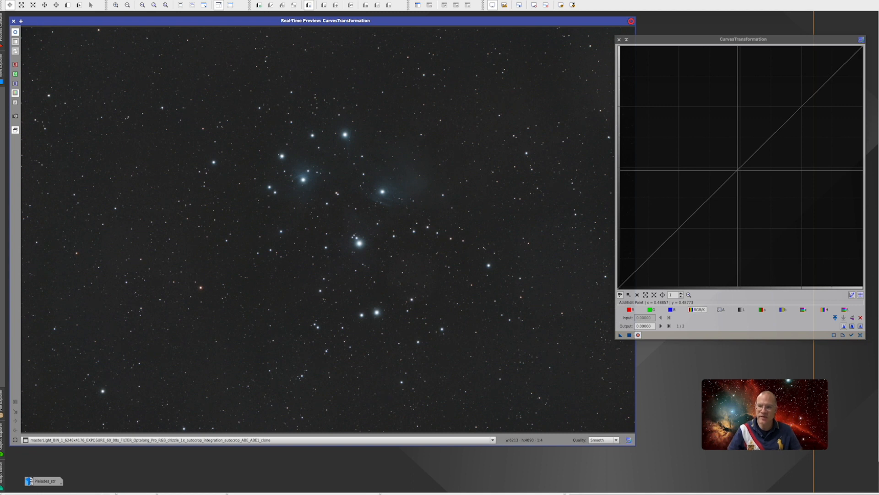
click(738, 169)
click(691, 218)
drag(690, 219, 698, 227)
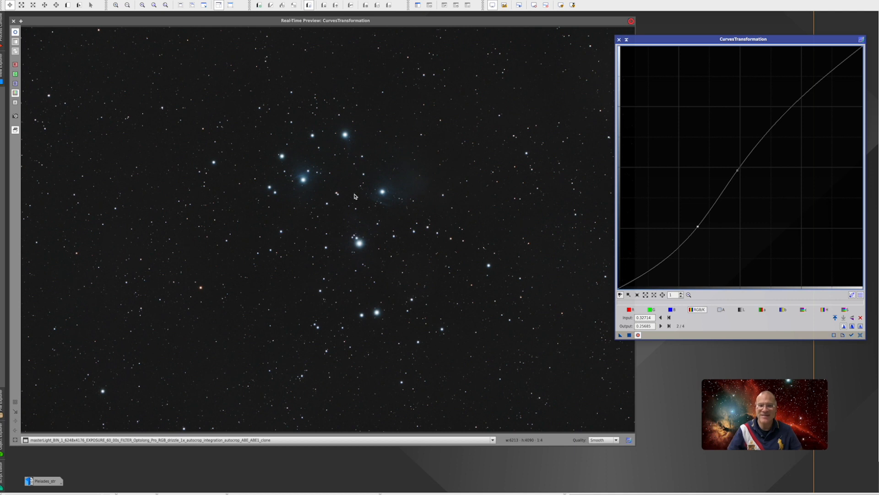
Try the RGB/K curve's shadow point at about input 0.35, output 0.215, and reset the curve
drag(698, 226, 703, 236)
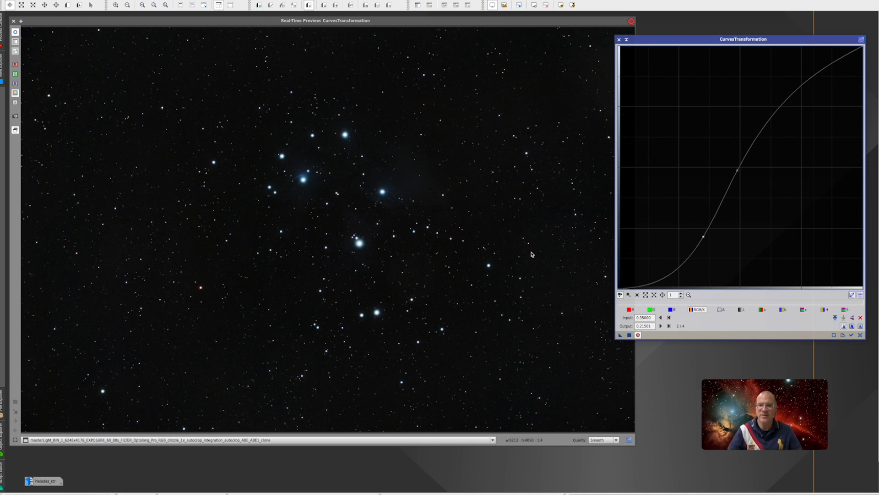
click(860, 335)
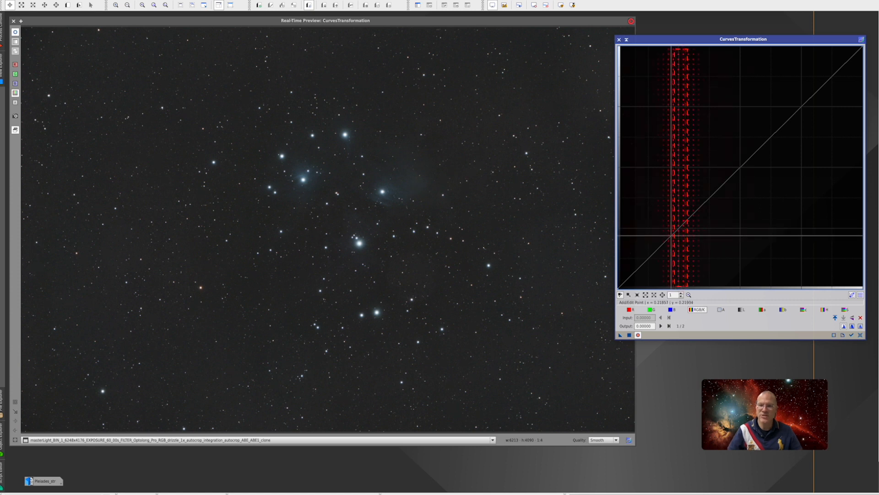
Anchor the RGB/K curve near 0.21, lower a shadow point to about input 0.15, output 0.11, and apply it to the image
click(671, 236)
click(649, 257)
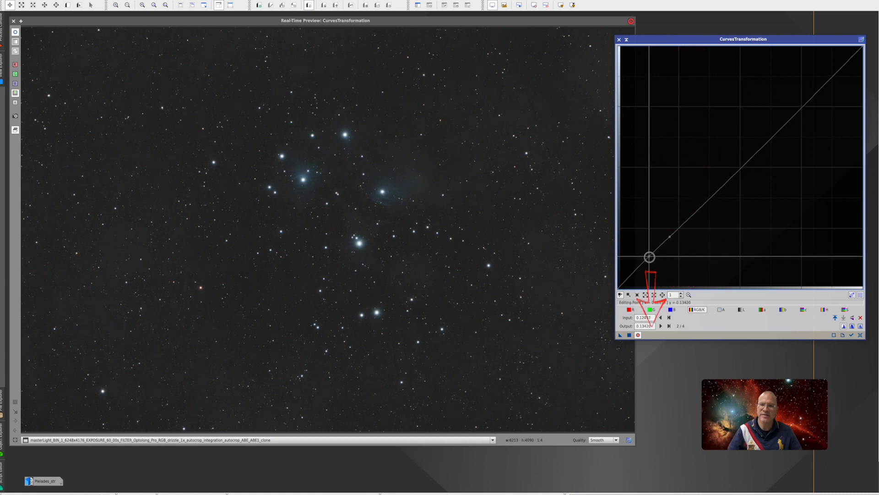
drag(649, 257, 655, 262)
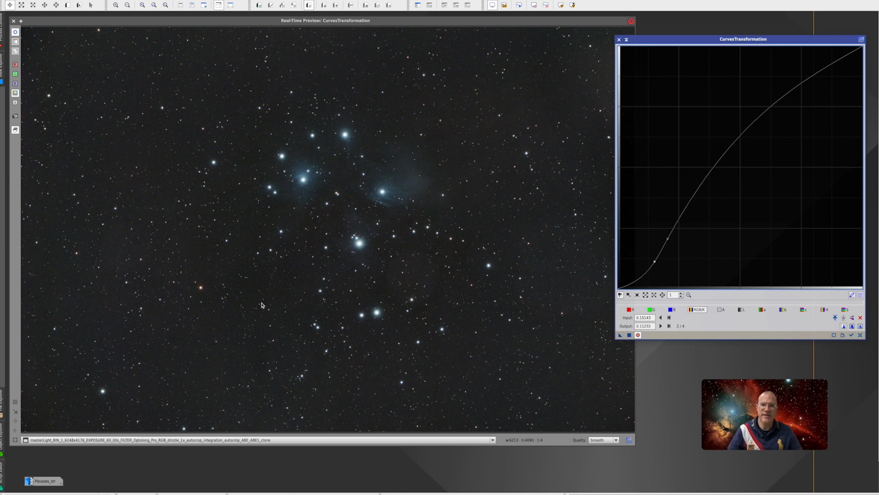
click(630, 335)
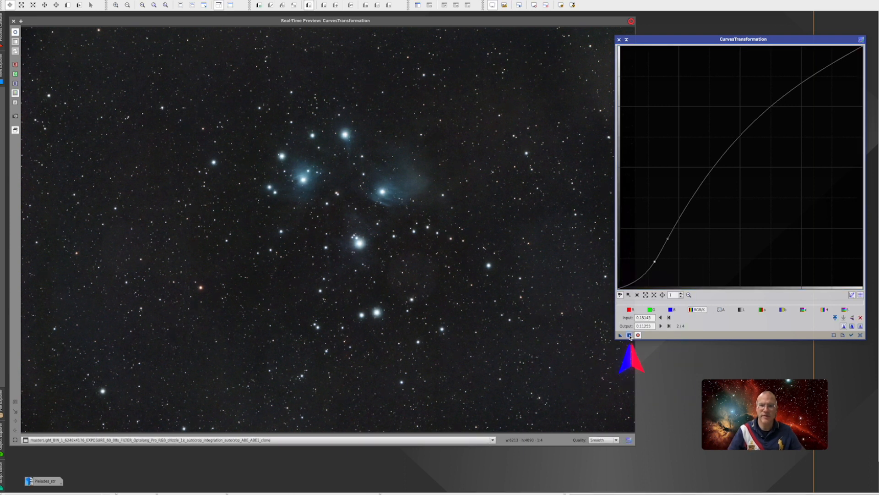
Reset the curve and place seven anchor points along the diagonal of the Hue curve, from about 0.16 to 0.86
click(861, 335)
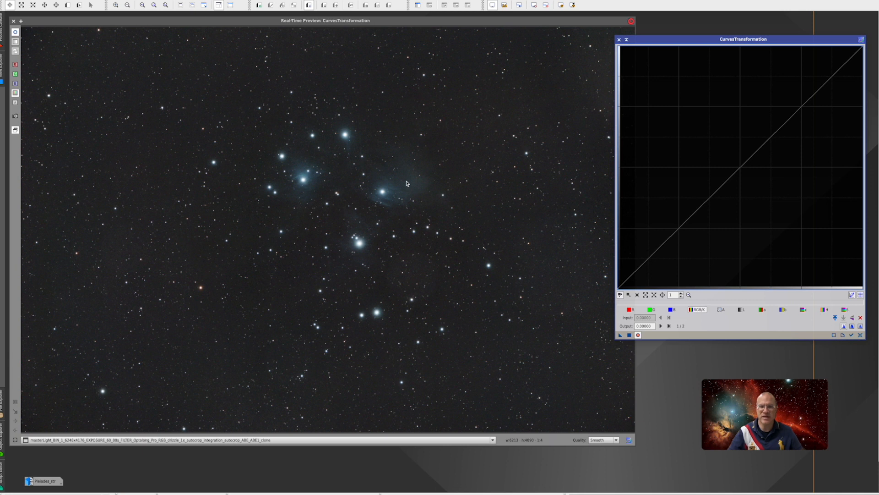
click(825, 310)
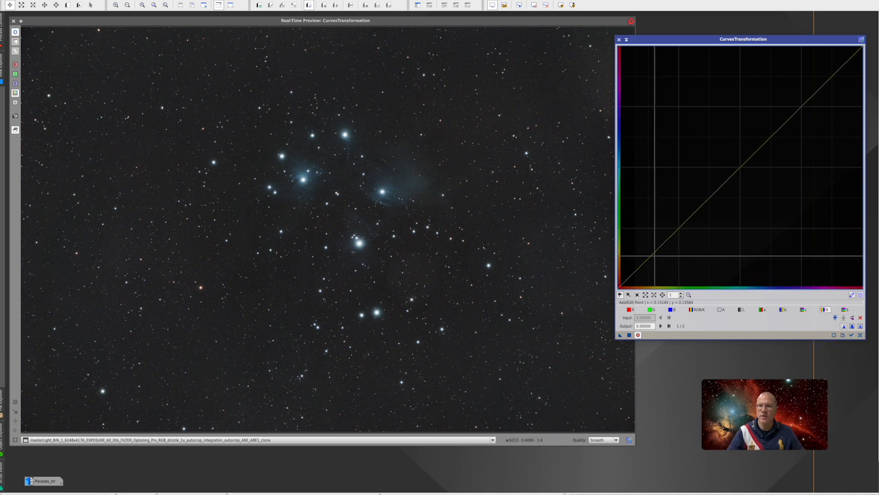
click(658, 248)
click(678, 228)
click(714, 193)
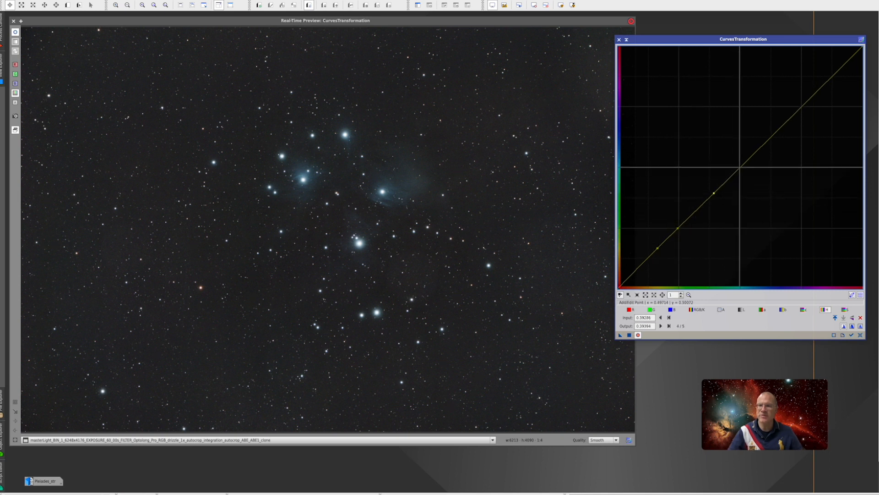
click(739, 167)
click(771, 135)
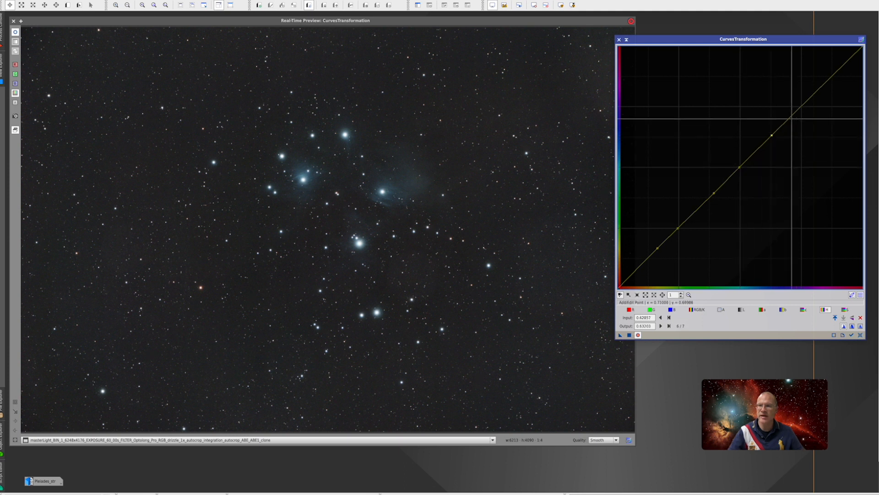
click(798, 109)
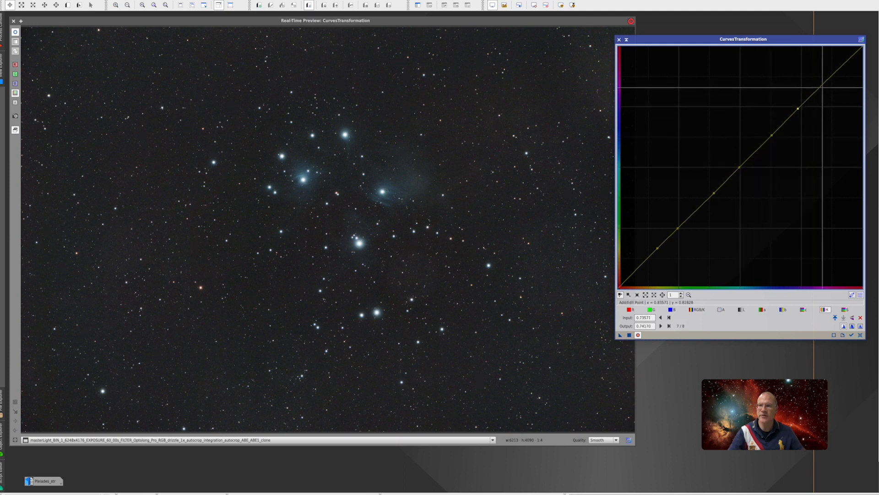
click(829, 75)
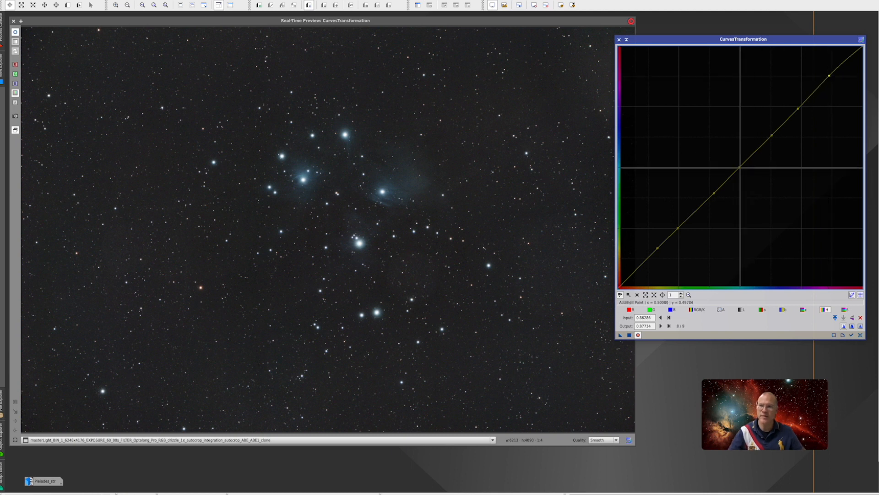
Move the Hue curve's middle point to about input 0.436, output 0.548, and apply the transformation to the image
click(740, 168)
drag(740, 167, 724, 156)
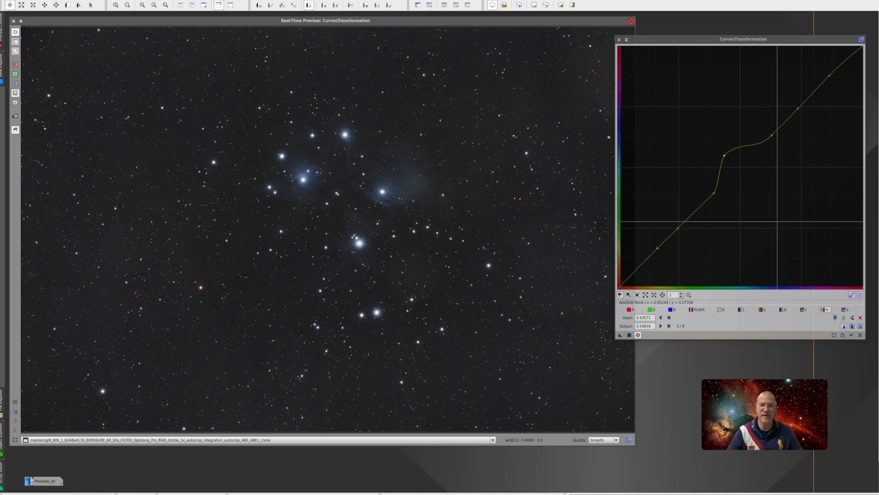
click(630, 335)
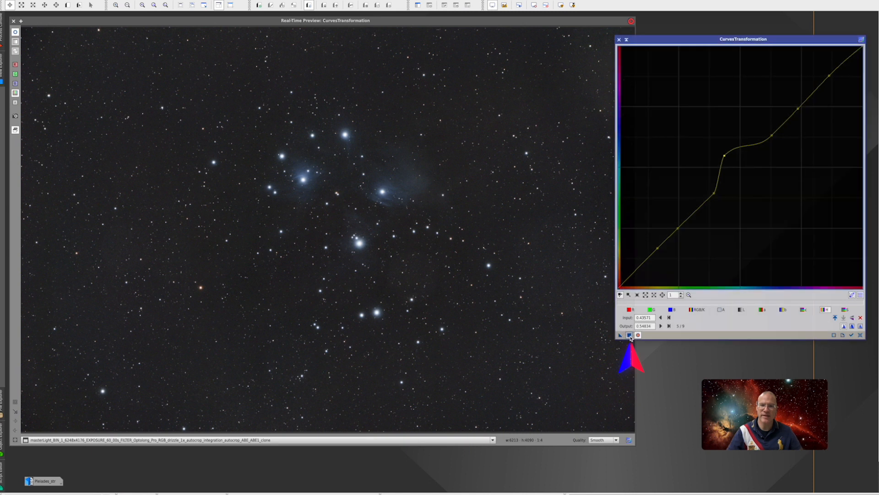
Close CurvesTransformation and its real-time preview, and move the Pleiades image window toward the middle of the workspace
click(619, 39)
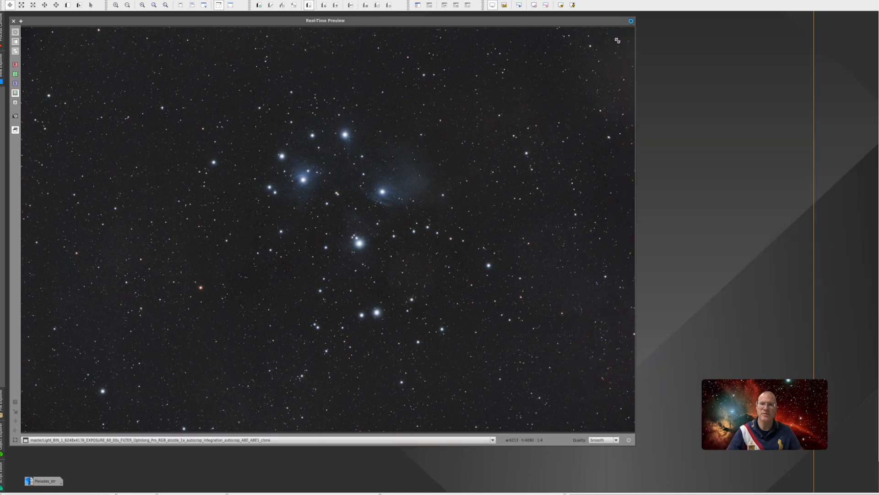
click(13, 21)
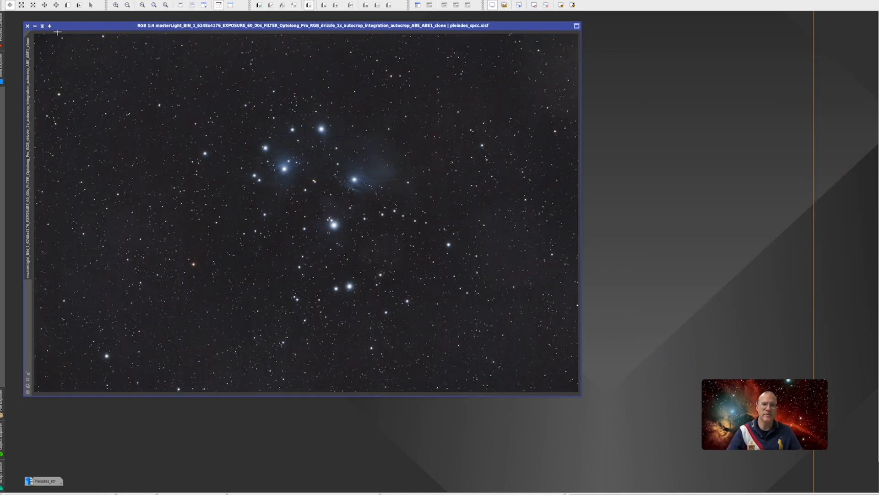
drag(139, 30, 229, 37)
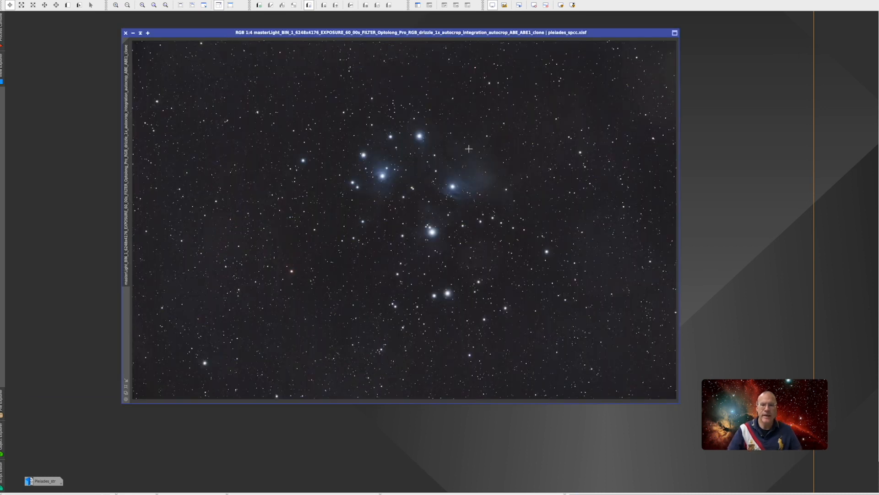
drag(226, 35, 224, 35)
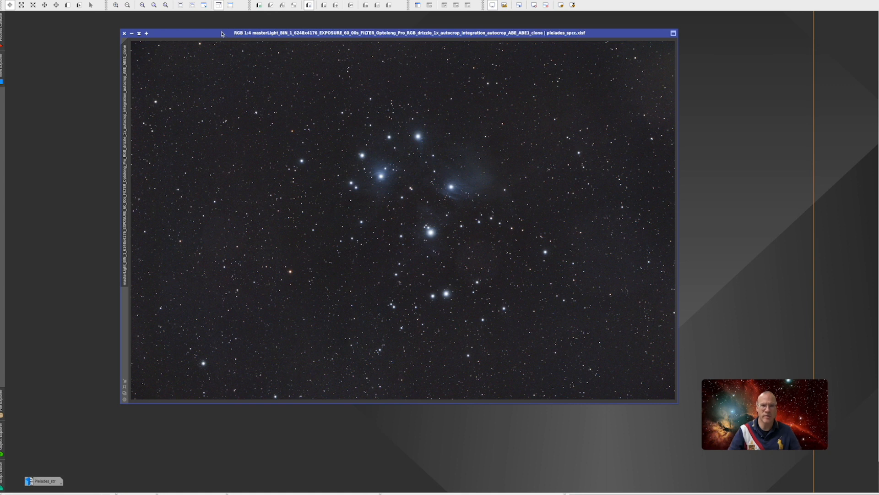
Open RangeSelection with its real-time preview and place the preview beside the process window
mouse_move(270, 3)
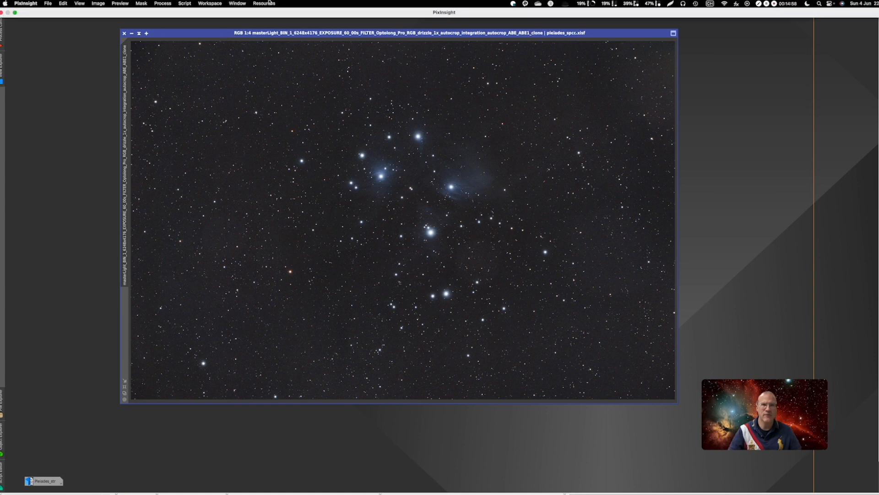
click(164, 4)
mouse_move(165, 18)
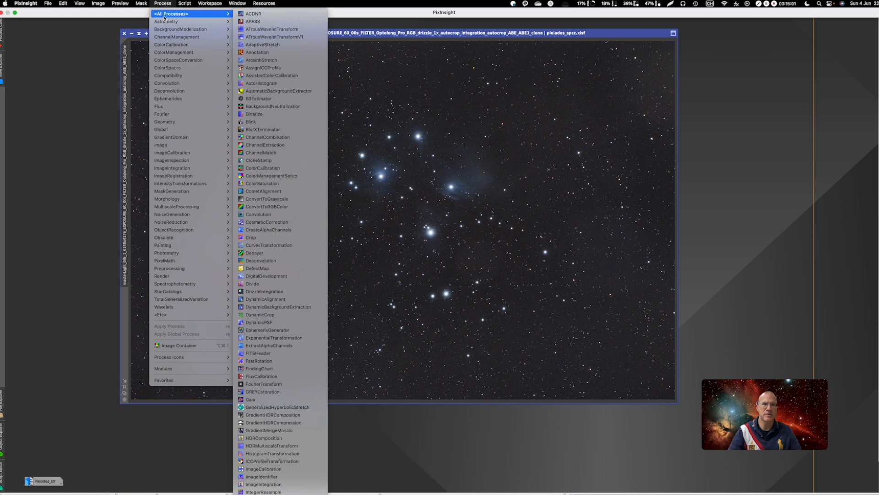
scroll(281, 330, down, 10)
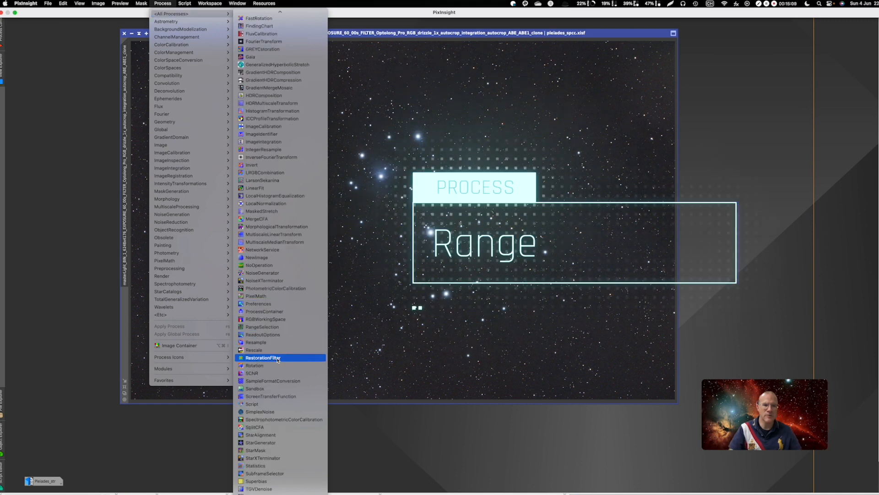
click(281, 327)
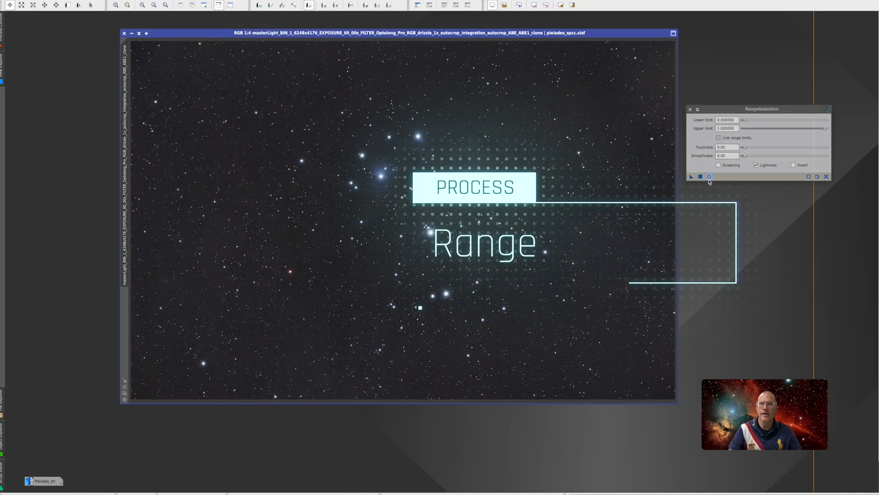
click(710, 177)
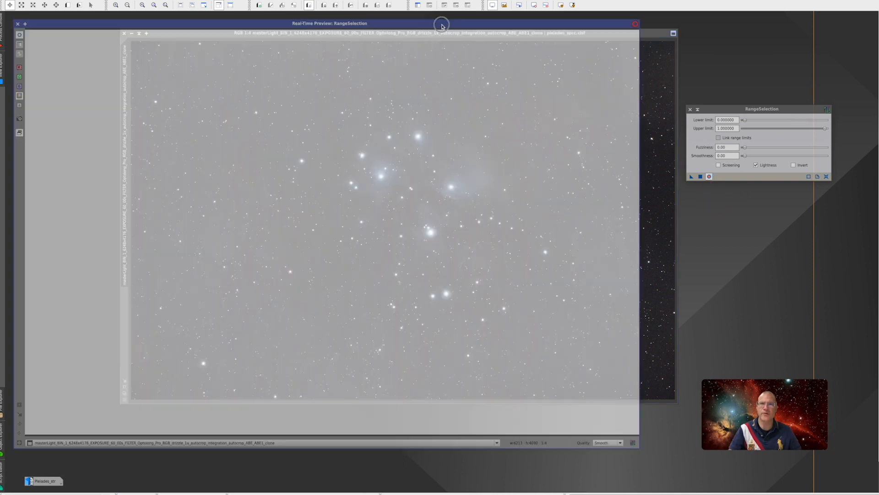
drag(441, 24, 468, 24)
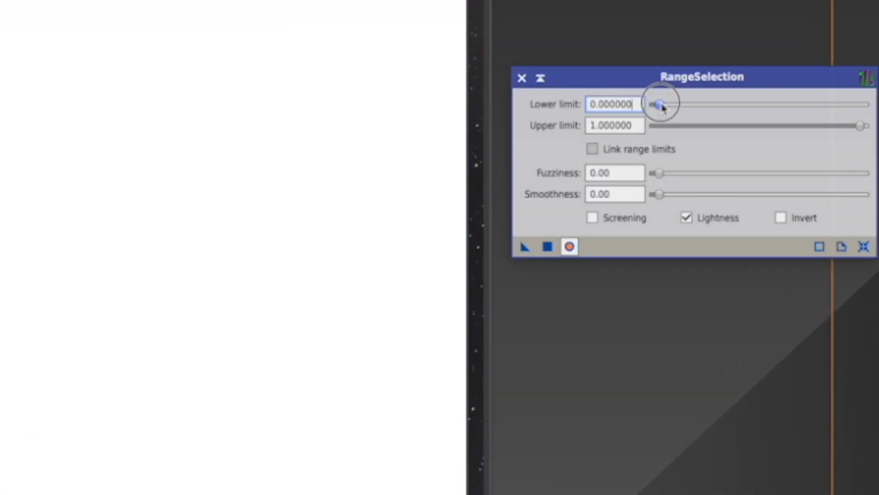
Adjust the range selection around the nebulosity to a lower limit of 0.22 and a smoothness of 5.50
drag(661, 106, 692, 104)
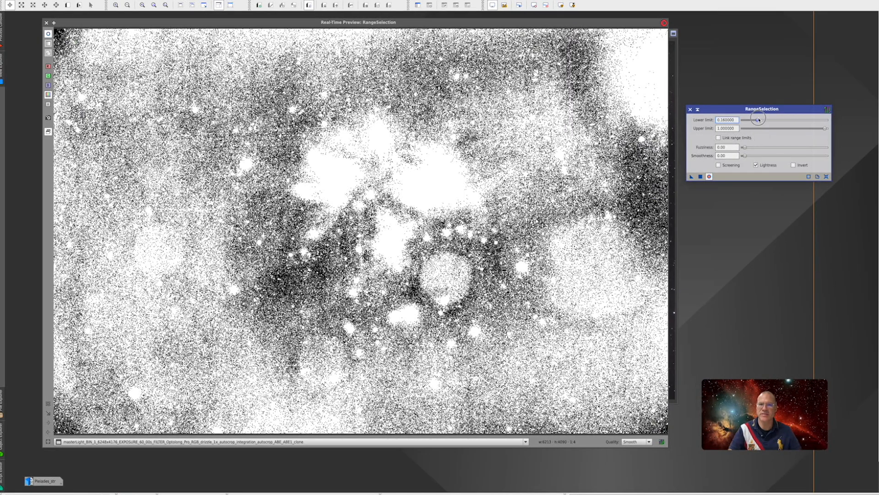
drag(759, 119, 763, 119)
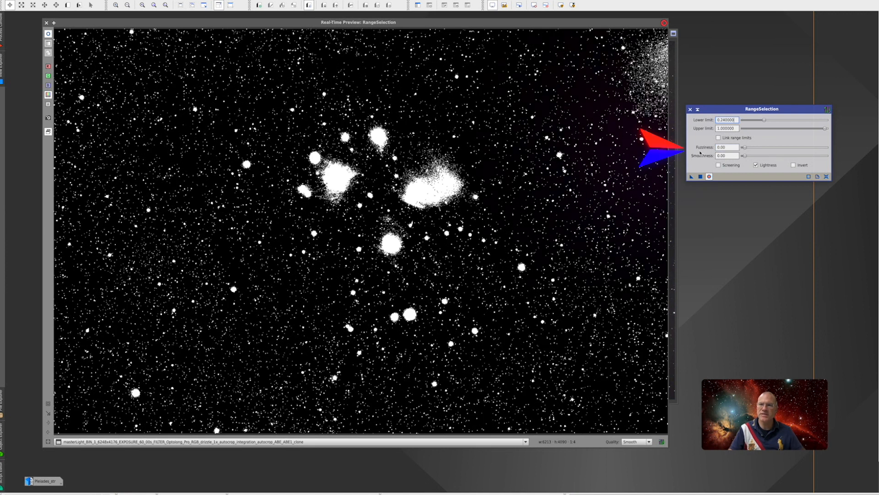
drag(742, 157, 749, 157)
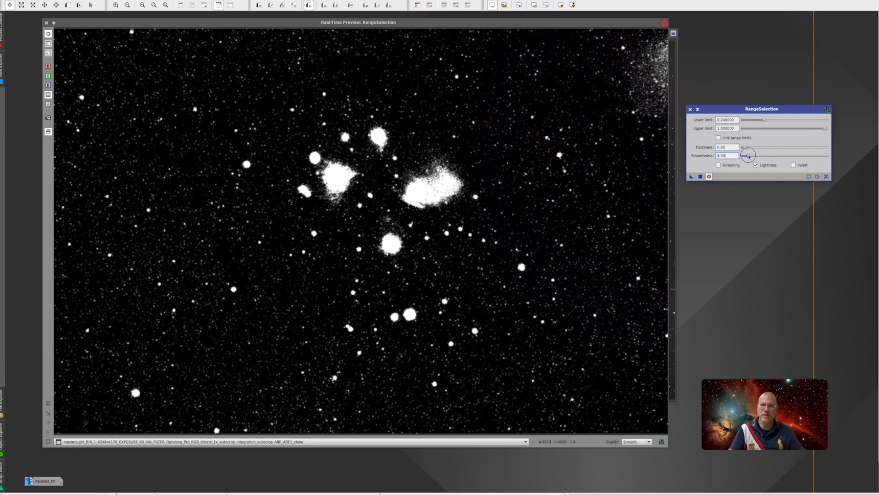
drag(749, 156, 762, 156)
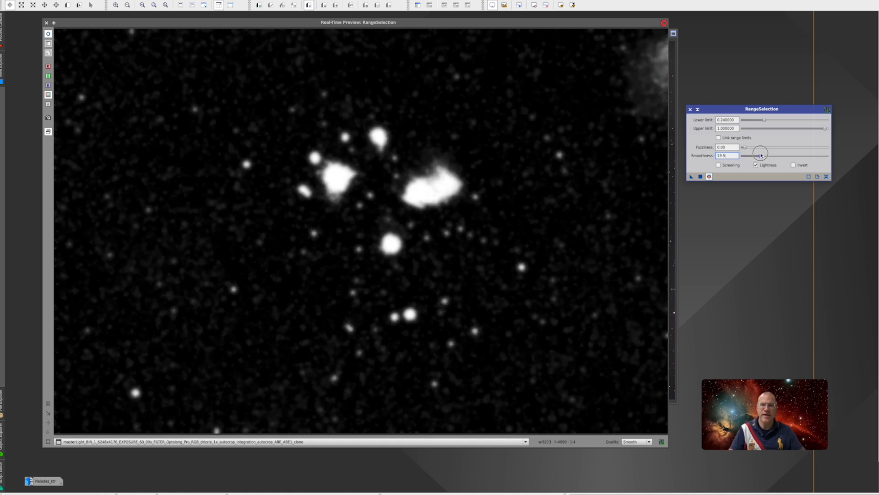
drag(761, 156, 778, 156)
drag(766, 122, 766, 122)
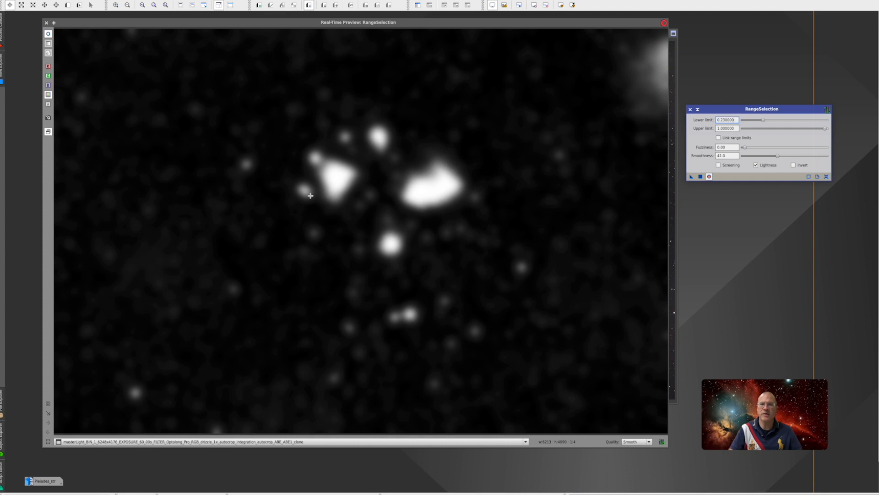
drag(777, 156, 752, 160)
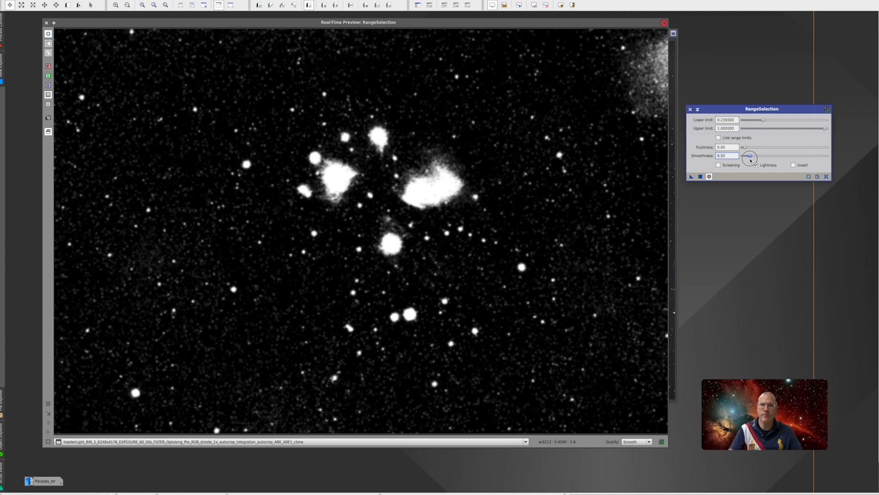
drag(751, 161, 750, 161)
Compare the range mask preview with the original image by repeatedly switching the real-time preview off and on
click(710, 176)
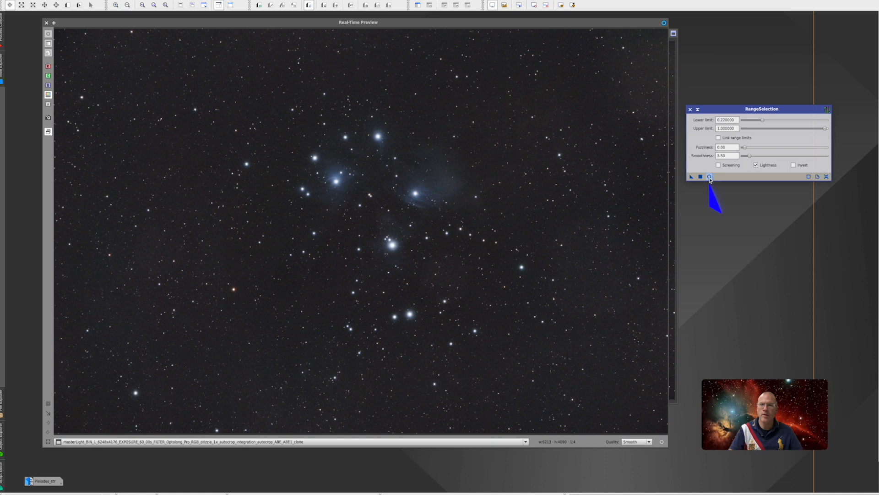
click(710, 177)
click(710, 177)
click(710, 177)
click(710, 178)
click(709, 177)
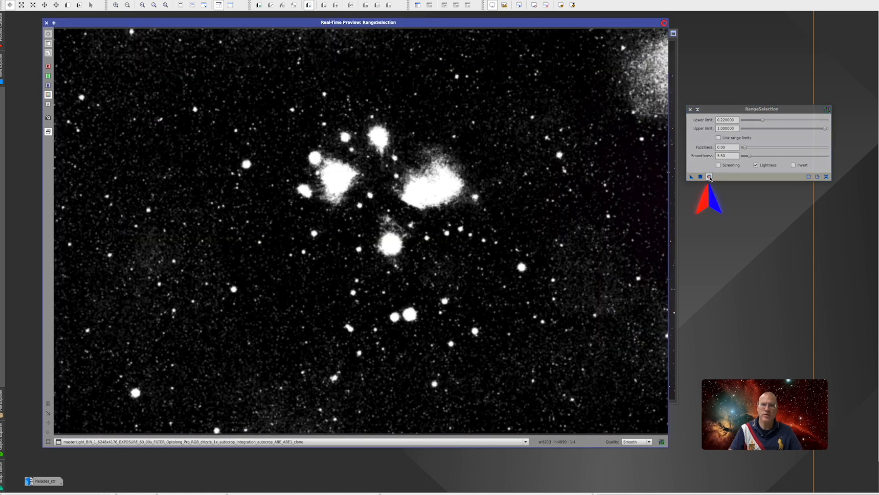
click(710, 177)
click(710, 178)
click(710, 178)
click(710, 177)
Generate the range mask from the Pleiades image, close RangeSelection and its preview, and move the mask window aside
drag(762, 120, 763, 120)
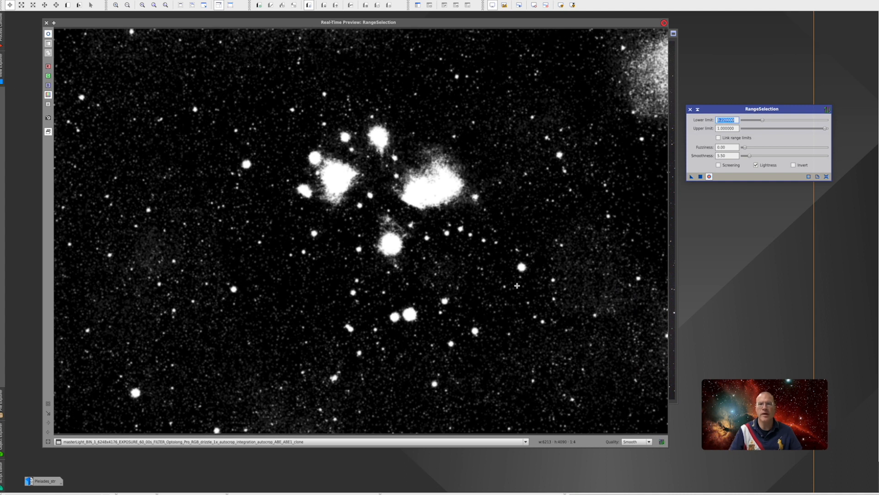
drag(702, 177, 700, 179)
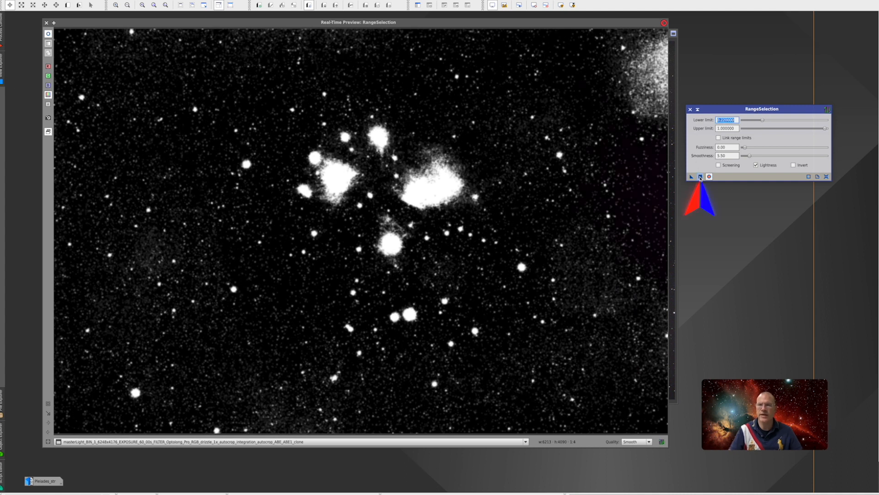
click(700, 178)
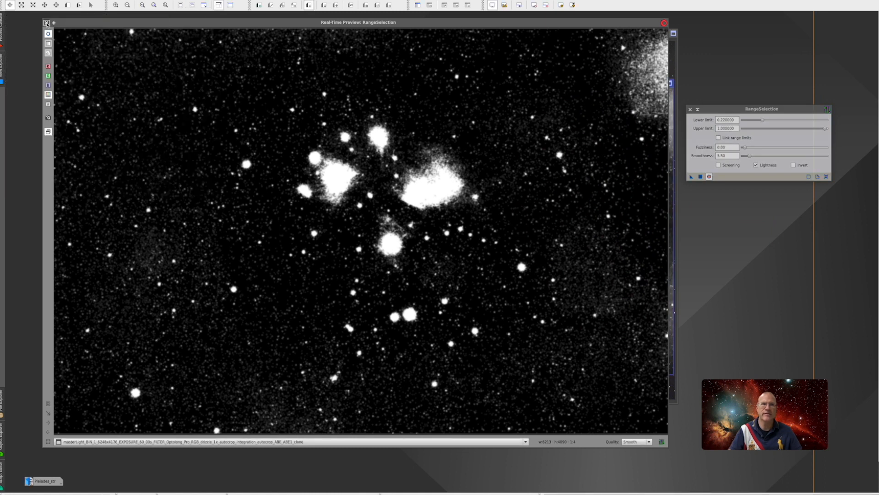
click(46, 23)
click(691, 109)
drag(319, 83, 408, 78)
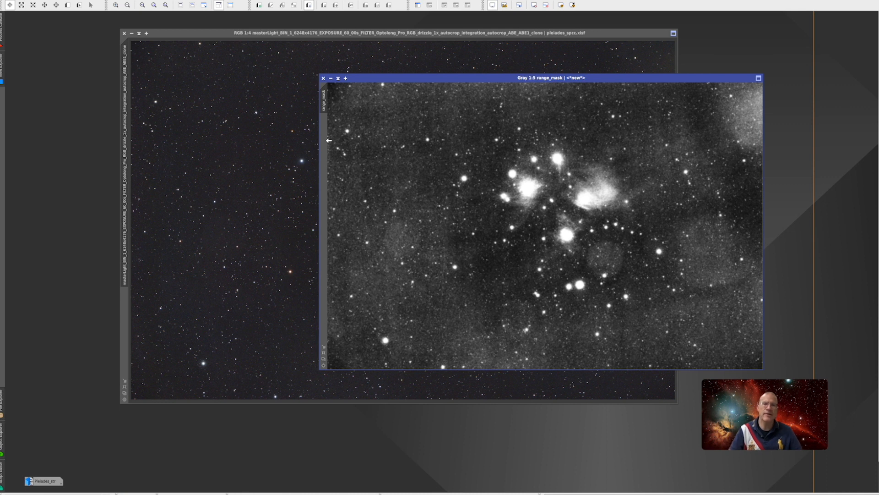
Apply the range mask to the Pleiades image, then minimise the mask window and park its icon below the image
drag(322, 101, 323, 102)
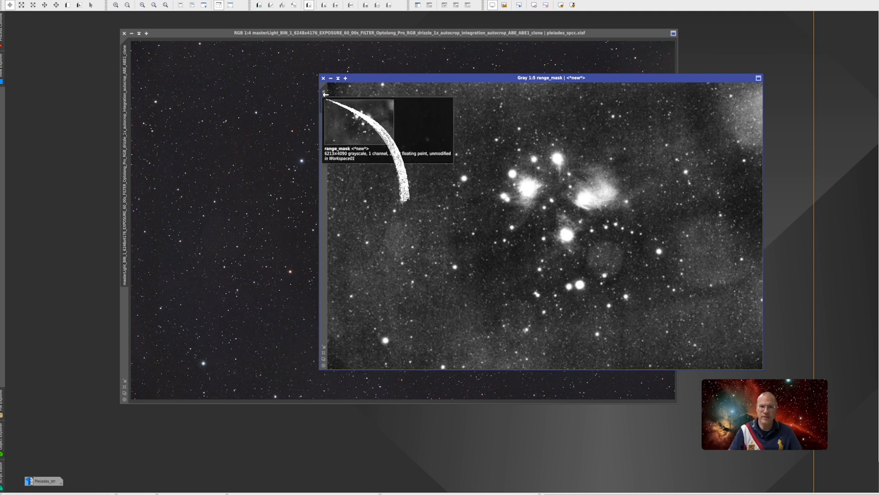
mouse_move(324, 97)
mouse_down()
mouse_move(235, 151)
mouse_move(122, 304)
mouse_up()
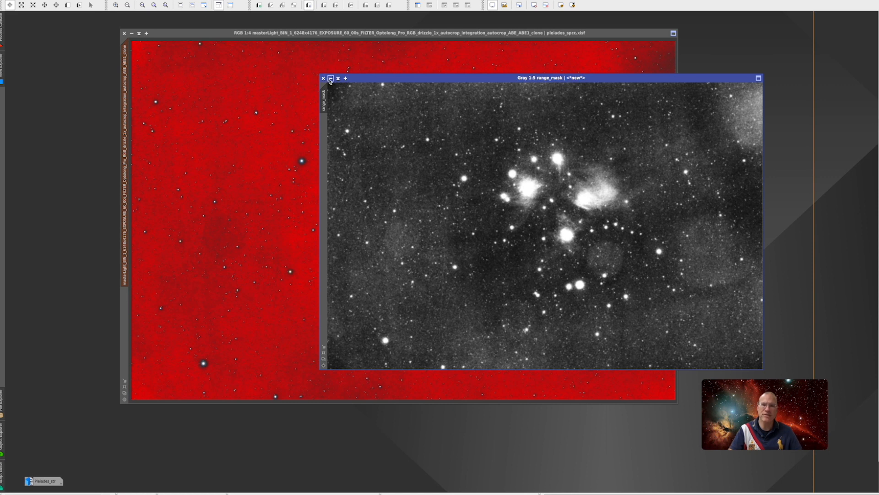
click(331, 79)
drag(545, 226, 110, 452)
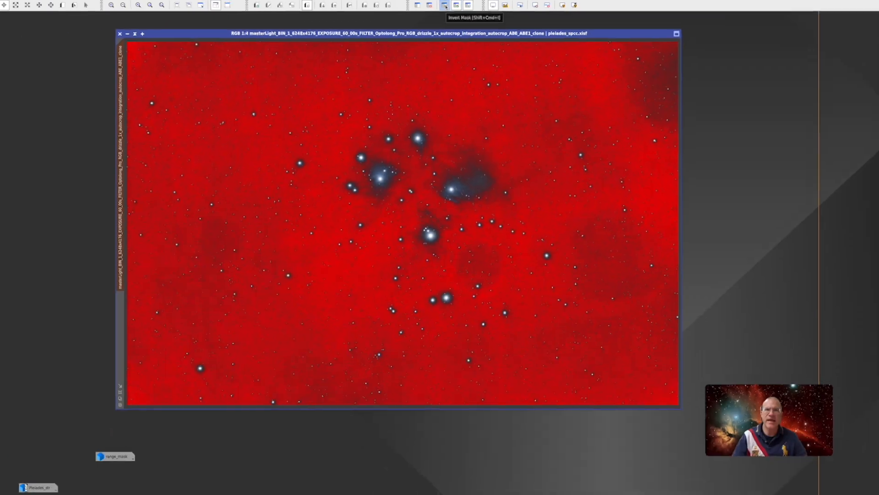
Try inverting the mask and revert it, and switch the red mask overlay off and back on
click(460, 32)
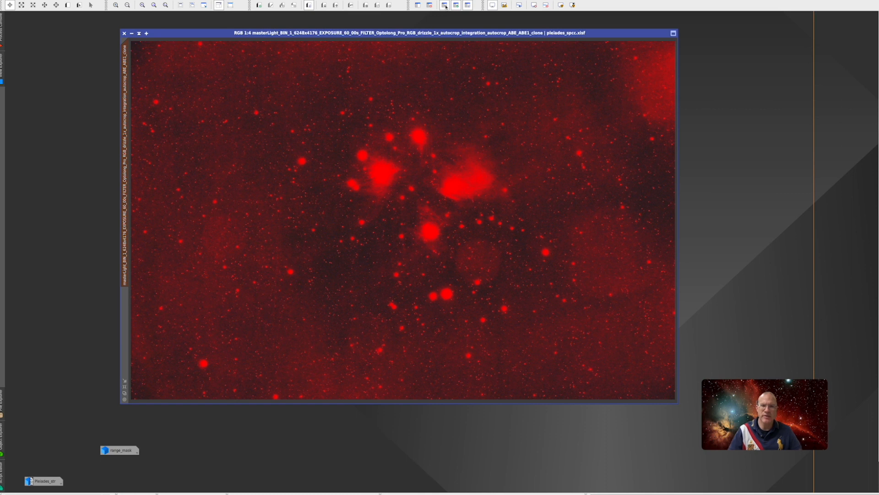
click(445, 6)
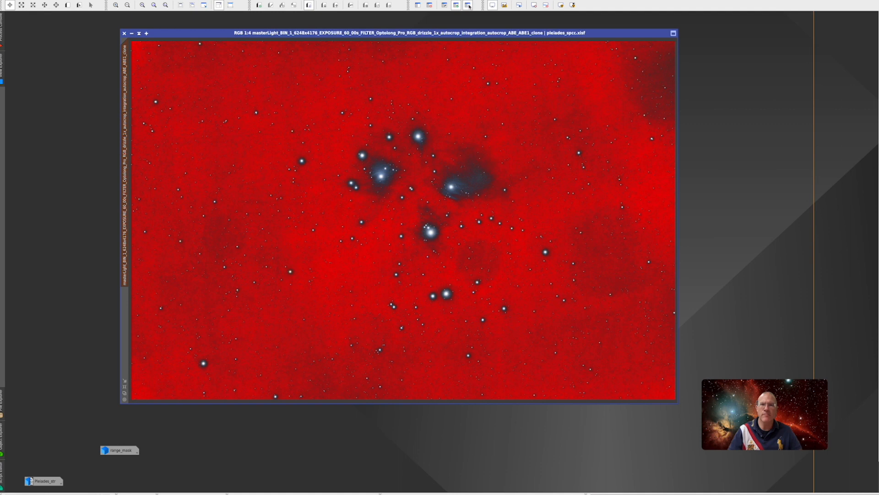
click(469, 6)
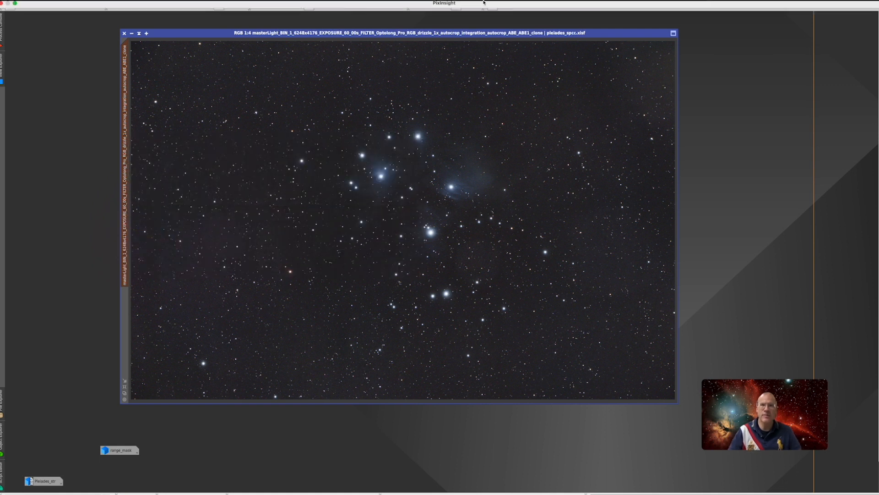
key(ctrl+k)
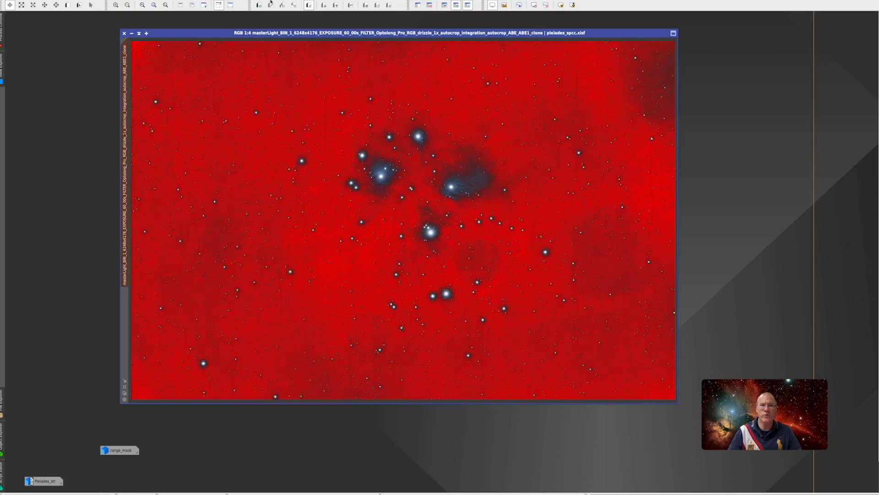
Open ColorSaturation beside the image with its real-time preview and set the hue shift to 0.820
click(169, 4)
mouse_move(168, 15)
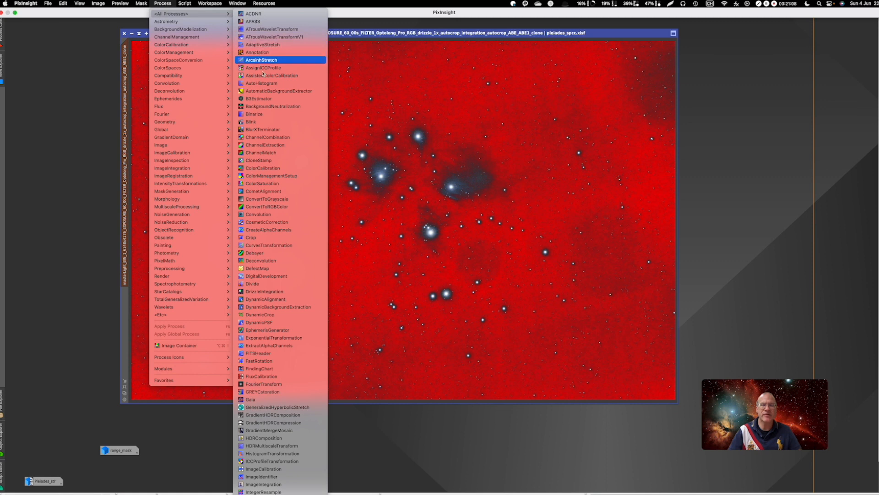
click(279, 183)
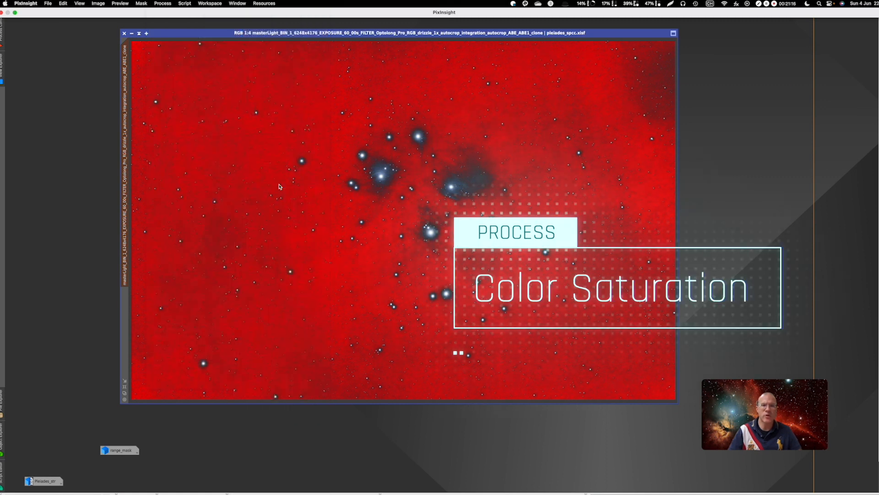
drag(690, 89, 718, 56)
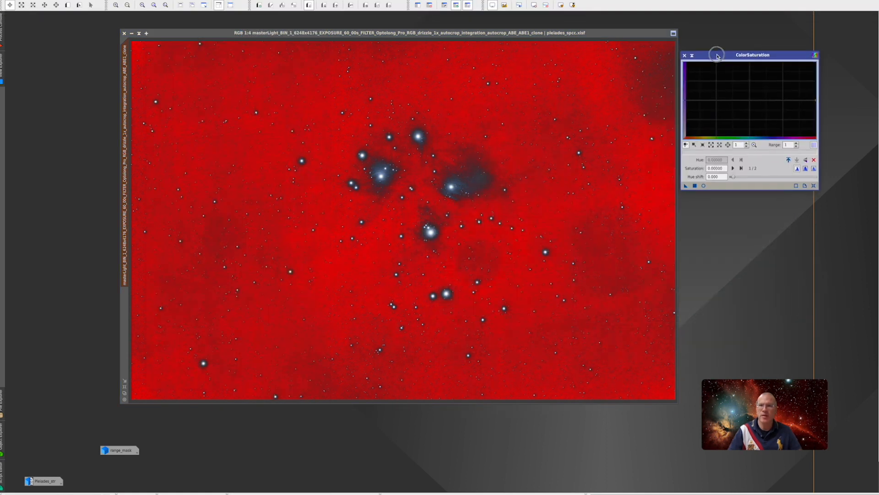
click(703, 185)
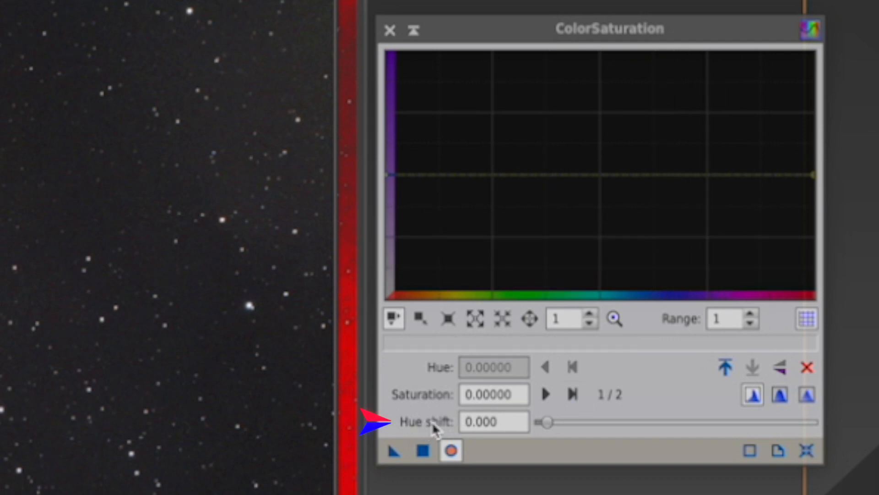
drag(552, 428, 761, 423)
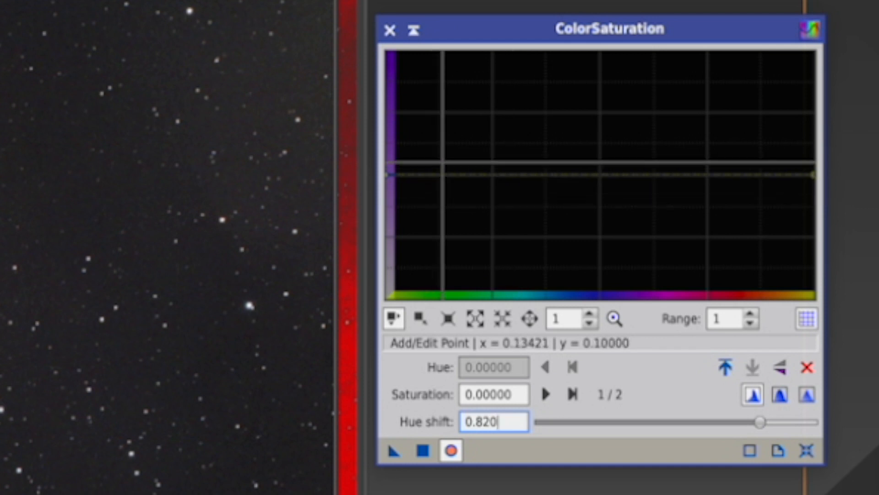
Add anchor points across the hue range close to the zero line of the saturation curve
click(431, 171)
click(483, 172)
click(545, 173)
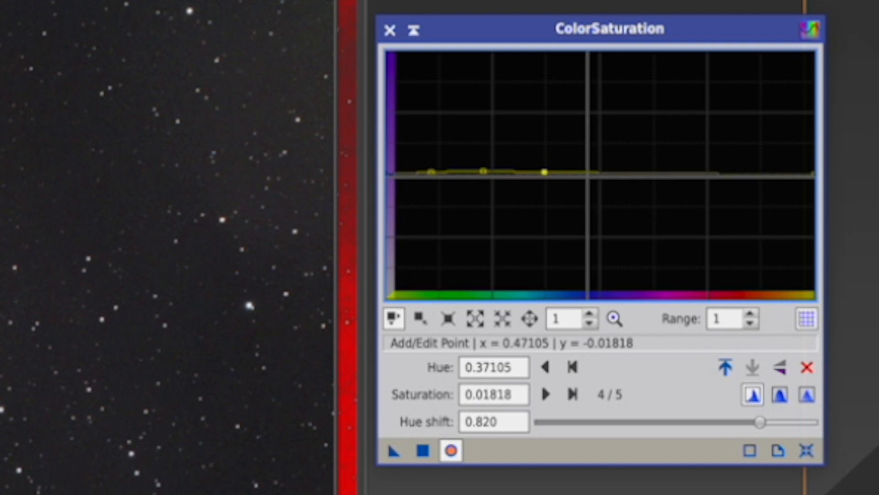
click(643, 172)
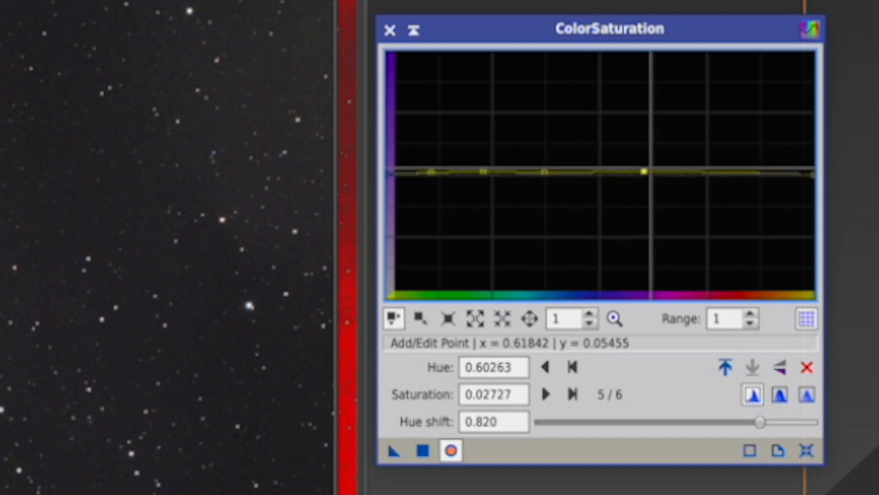
click(709, 172)
click(772, 168)
click(796, 175)
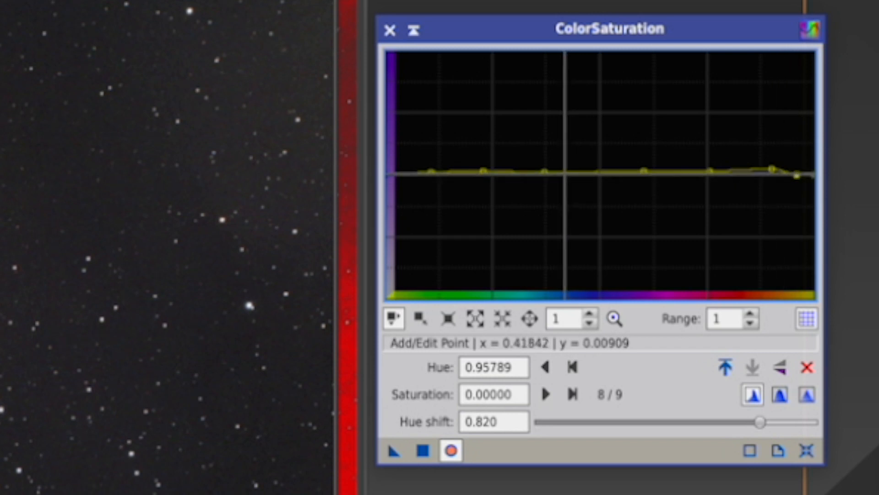
click(562, 172)
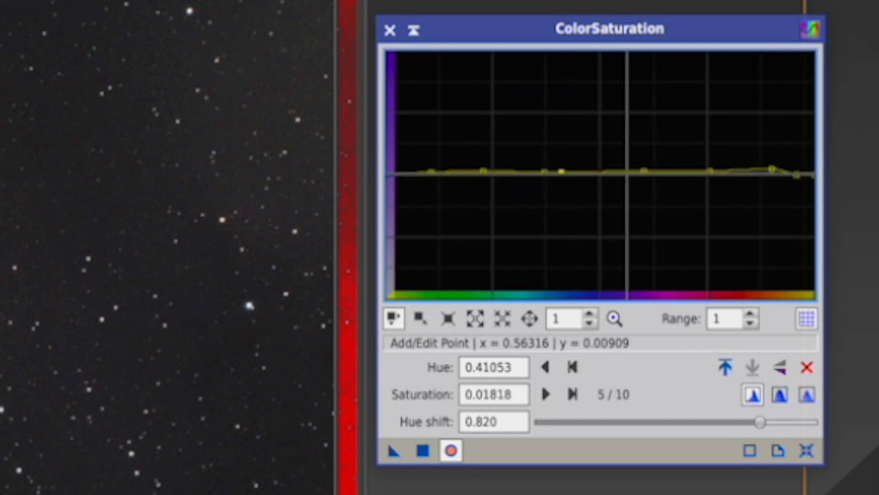
Raise the blue part of the saturation curve to a plateau of about 0.645 using several points
click(615, 169)
drag(615, 172, 615, 94)
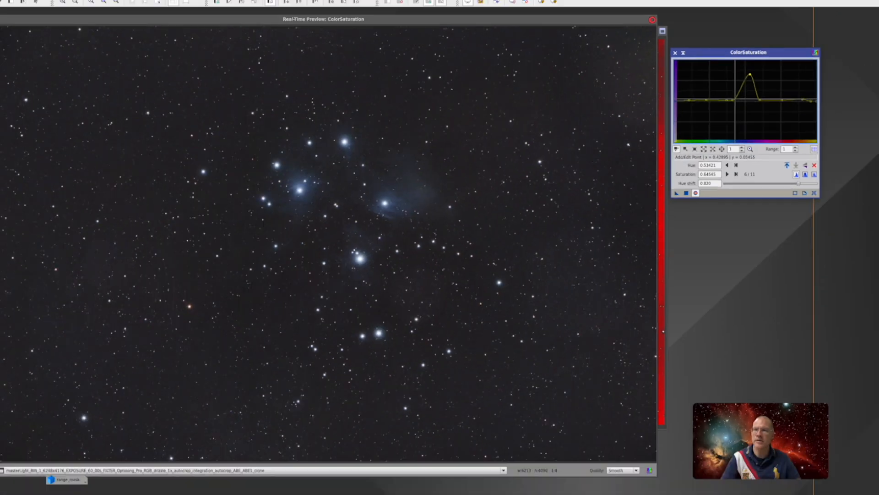
drag(562, 171, 566, 169)
drag(740, 97, 741, 77)
drag(741, 77, 740, 73)
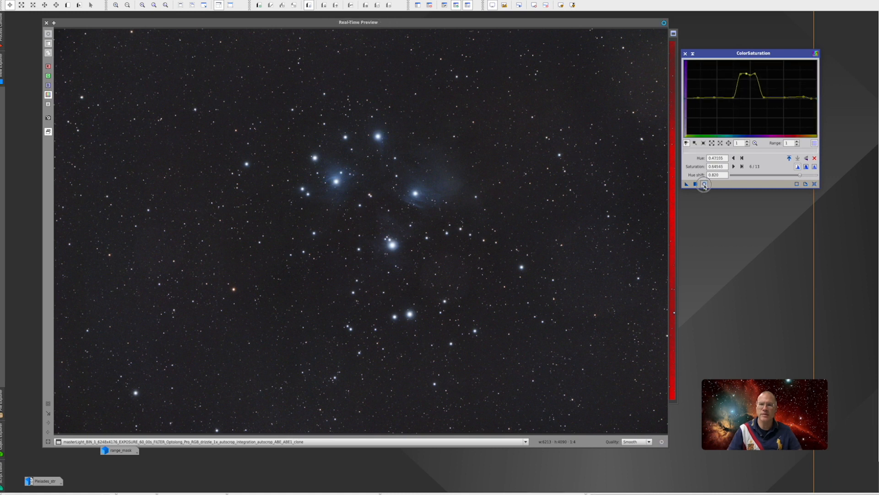
Compare the saturation preview with the original, apply ColorSaturation to the masked image, and close the preview and the process
click(704, 184)
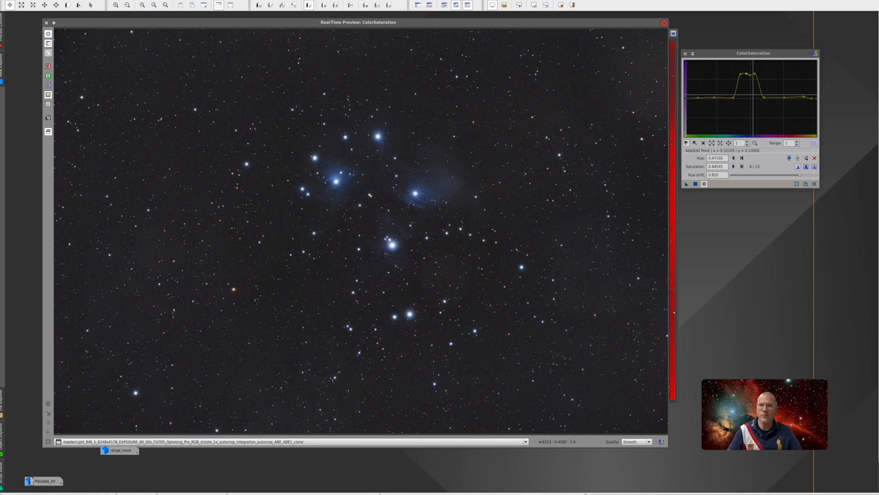
click(696, 183)
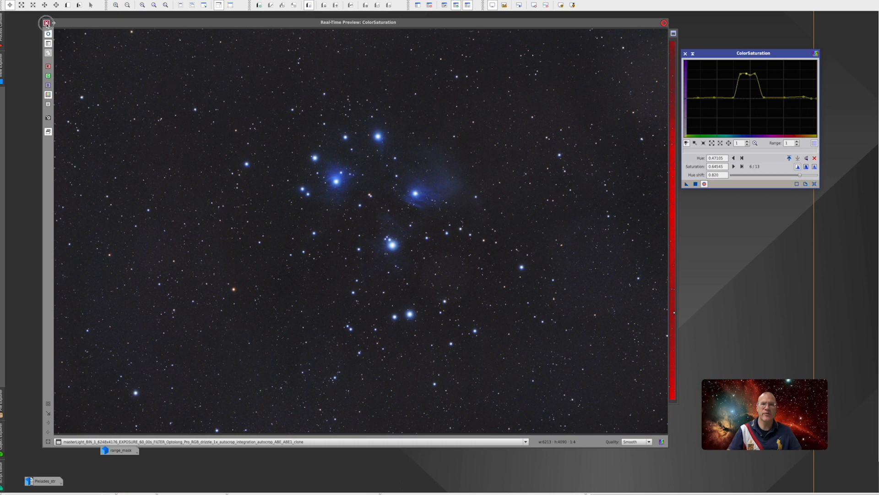
click(46, 23)
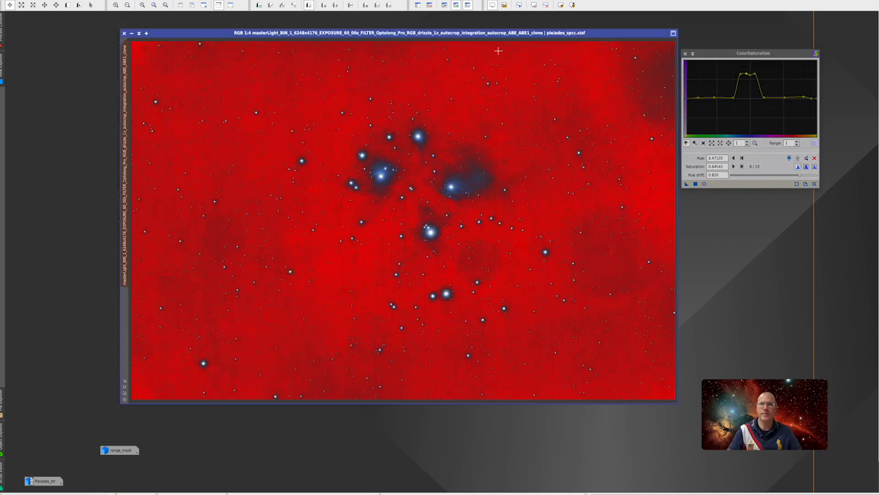
click(685, 53)
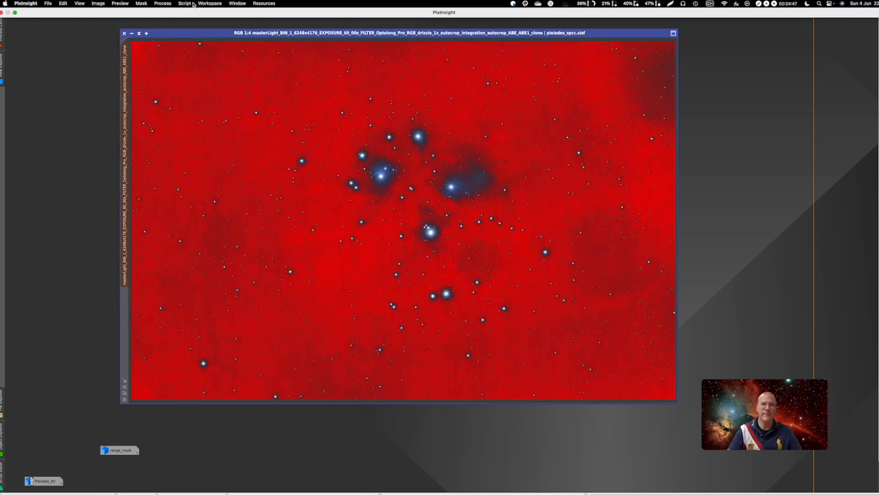
Open UnsharpMask with its real-time preview and compare the sharpened nebula with the original by toggling the preview
click(197, 4)
mouse_move(163, 3)
mouse_move(191, 14)
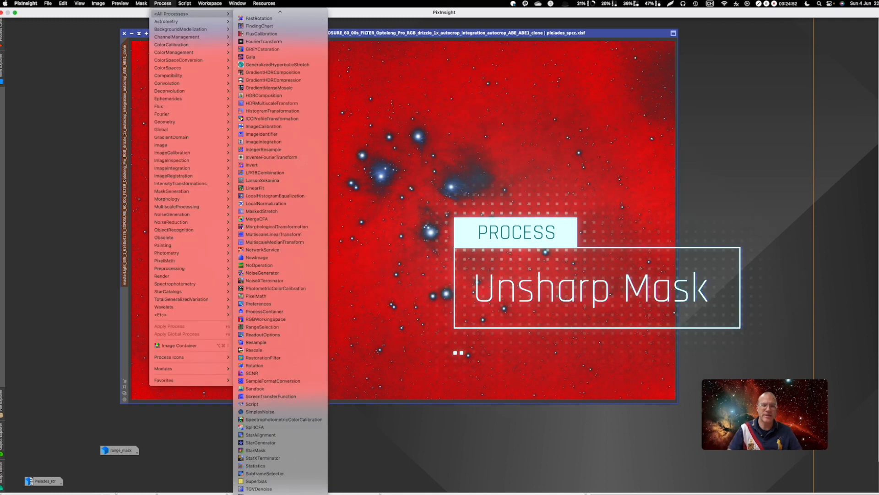
click(260, 493)
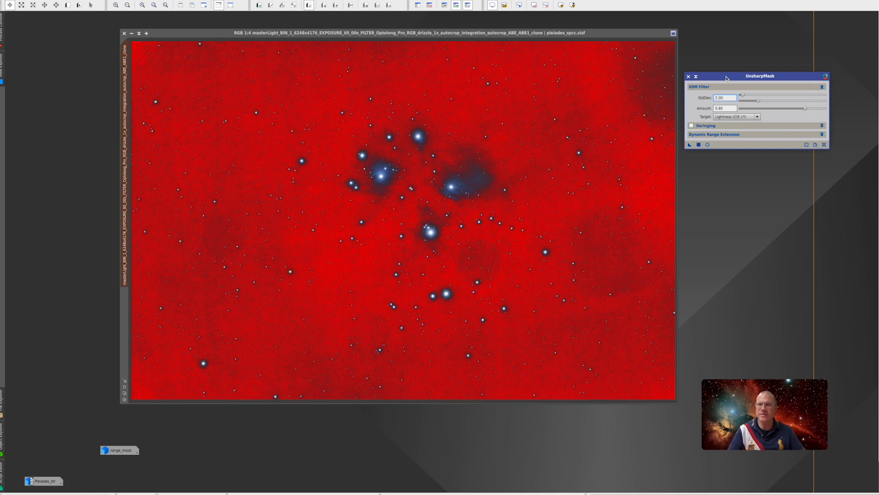
click(707, 145)
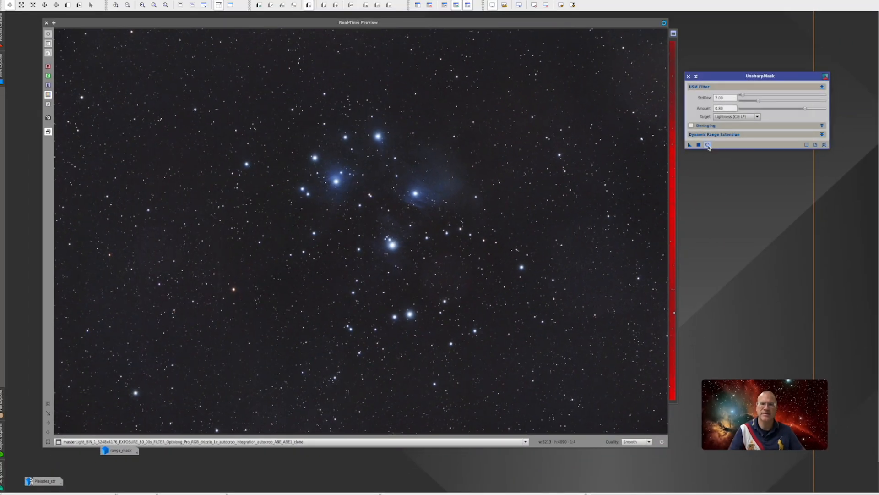
click(708, 145)
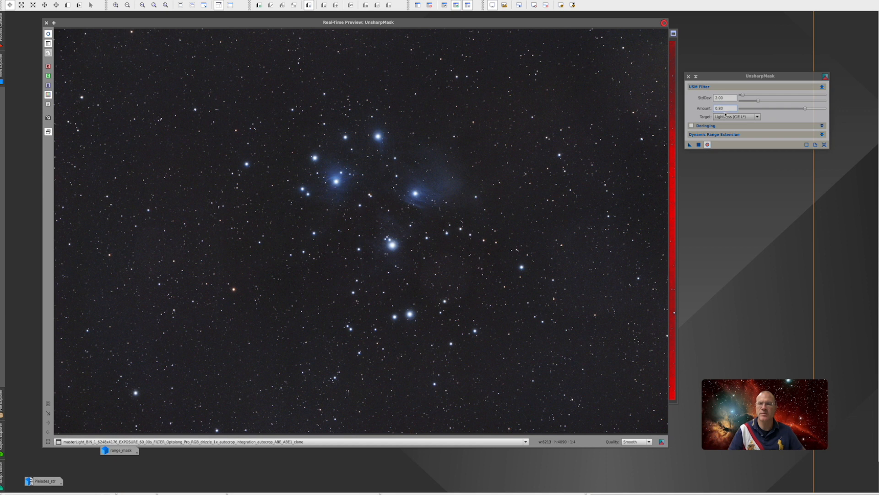
Apply UnsharpMask to the masked image with StdDev 2.00 and amount 0.80, and close the process and its preview
click(699, 144)
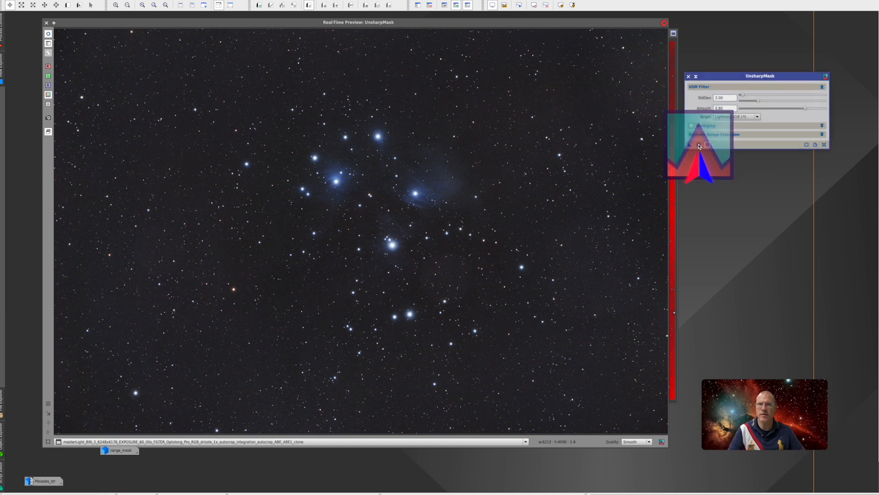
click(689, 77)
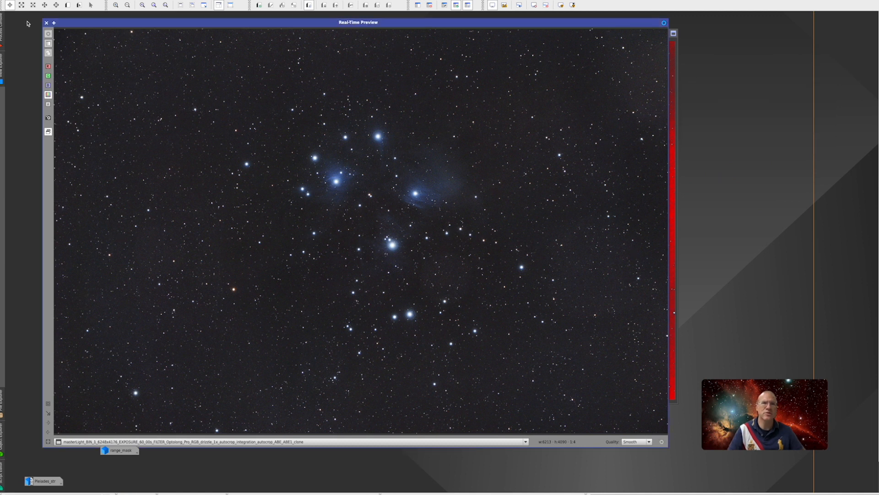
click(46, 22)
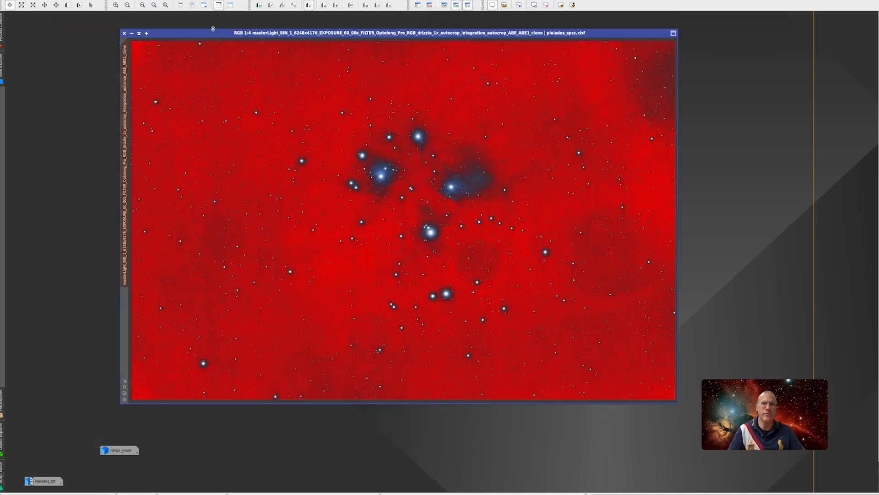
Remove the mask from the Pleiades image and save it as pleiades_part2 in XISF format with 32-bit IEEE 754 floating point samples
drag(204, 30, 231, 33)
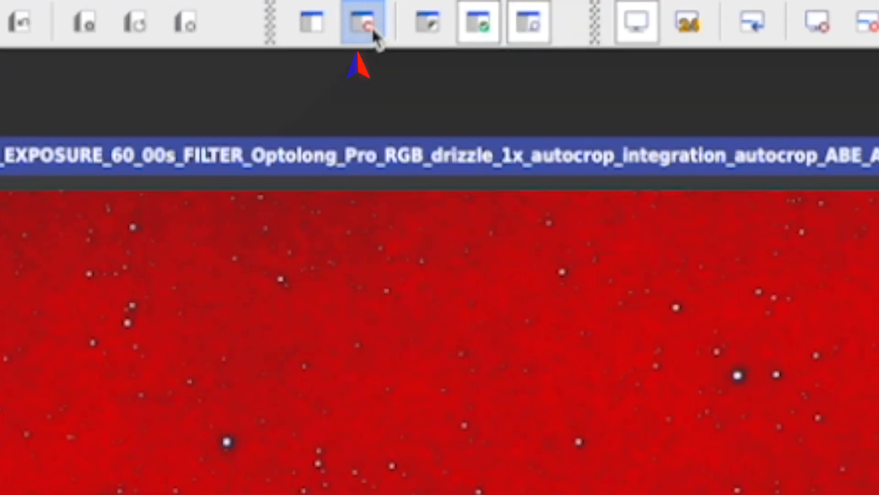
click(368, 33)
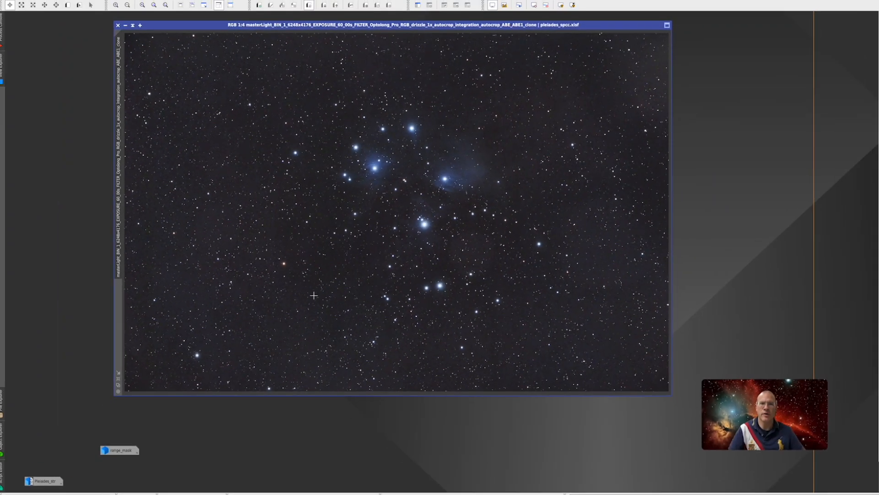
click(47, 4)
click(62, 68)
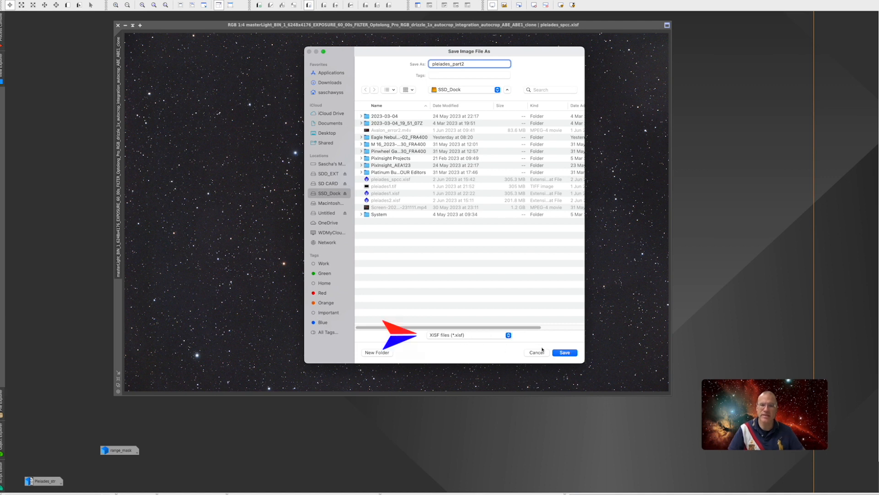
click(565, 352)
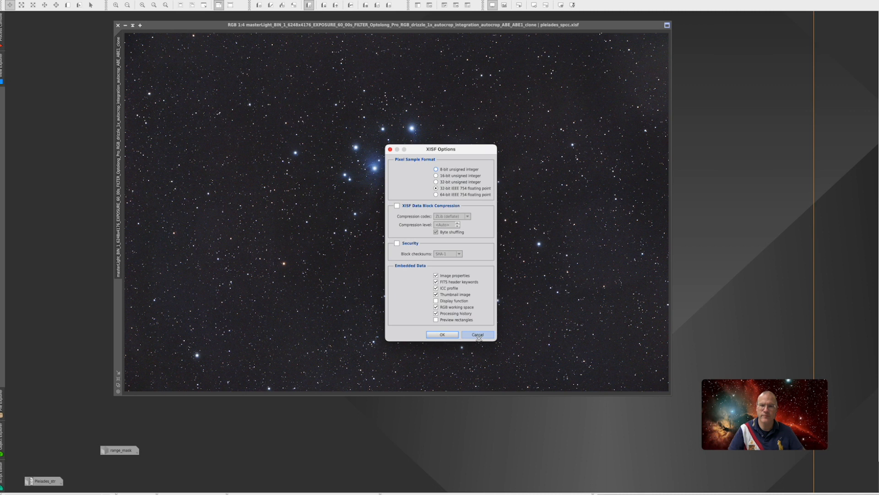
click(443, 334)
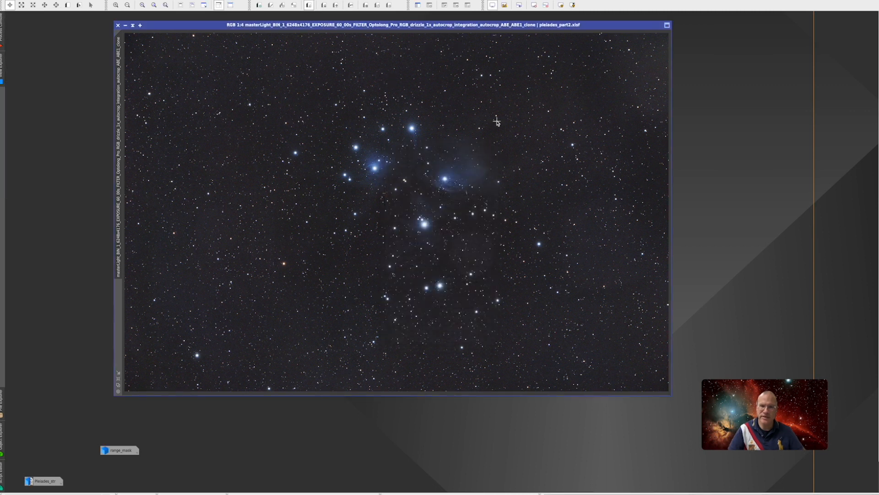